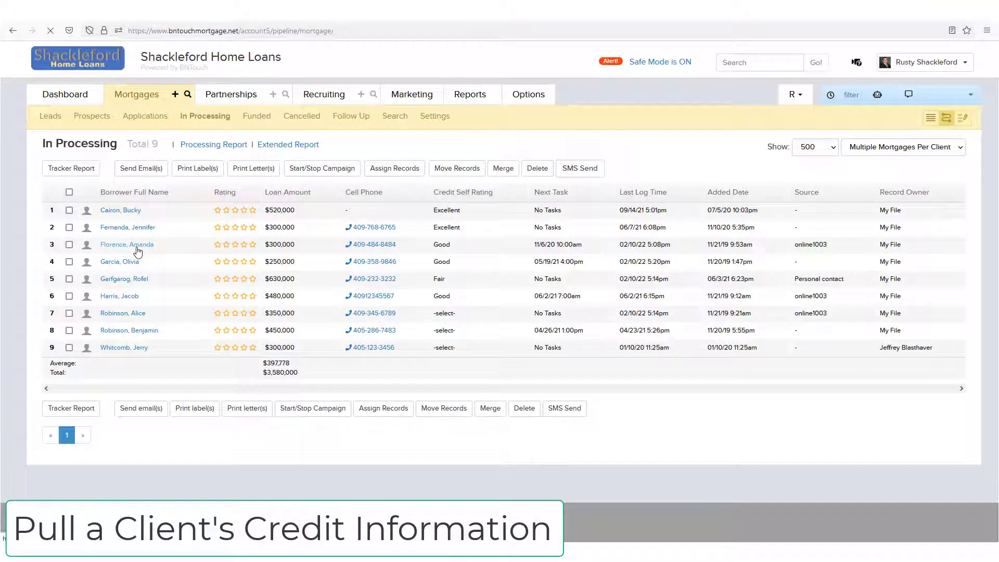
{"action": "left_click", "coordinate": [126, 244]}
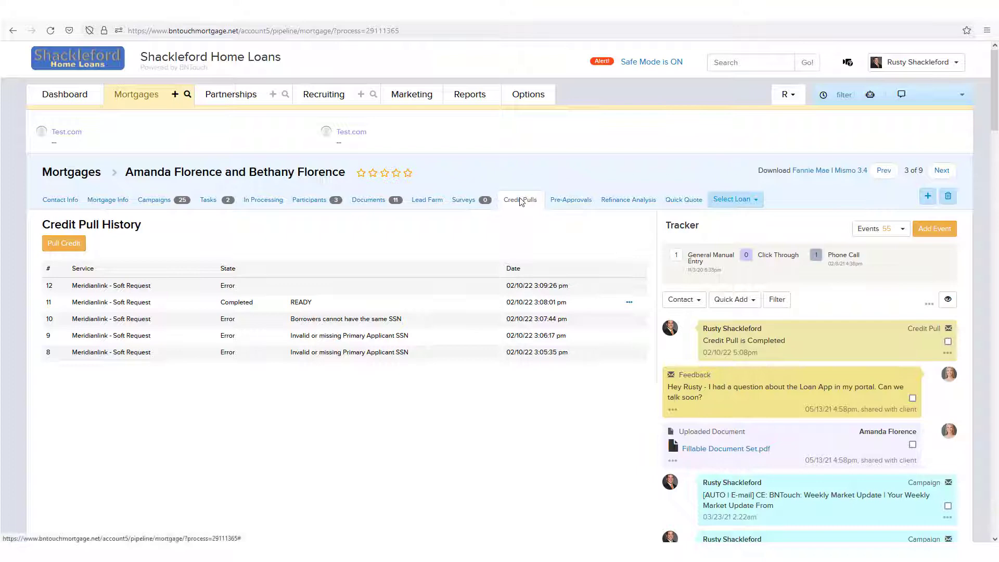
{"action": "left_click", "coordinate": [64, 243]}
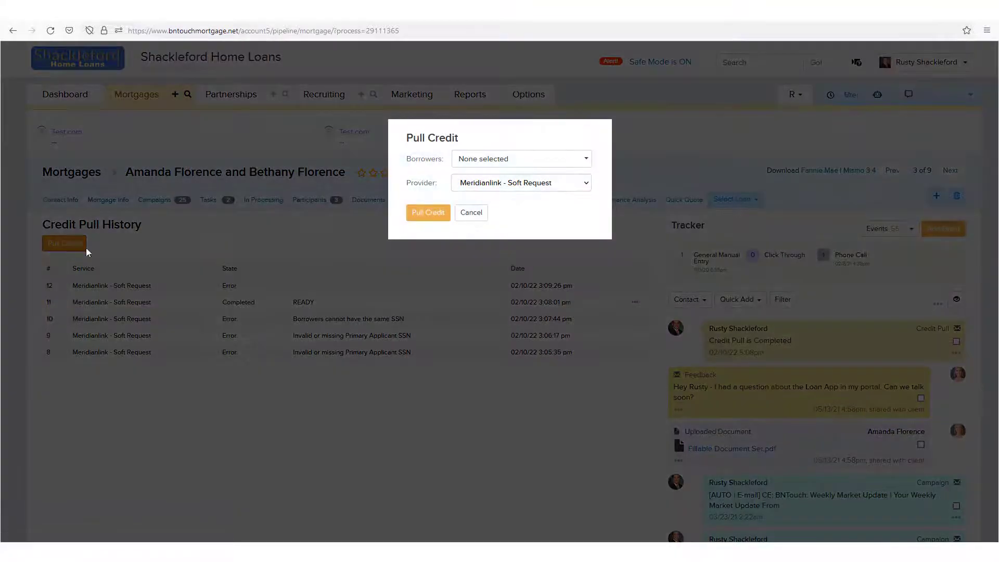
{"action": "left_click", "coordinate": [522, 159]}
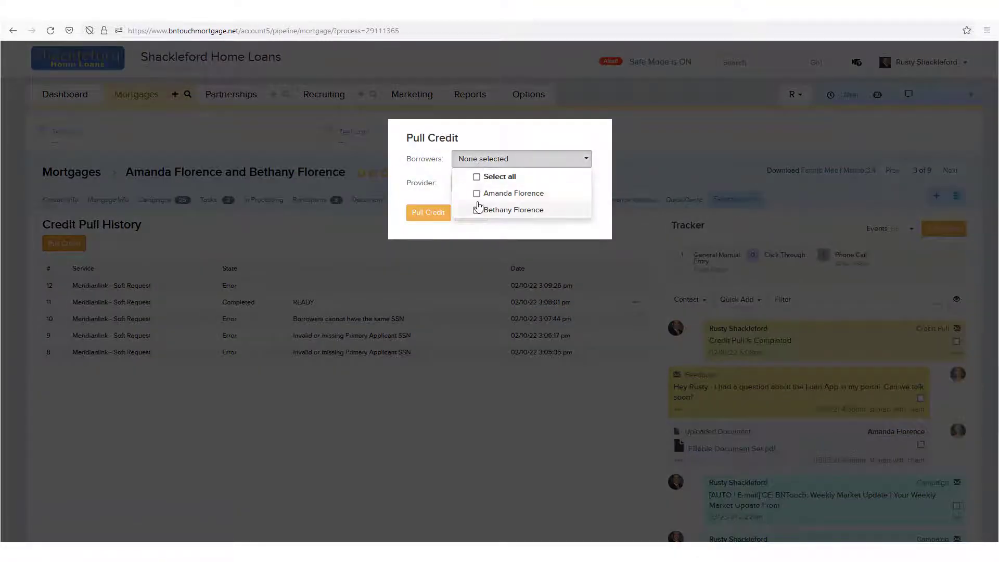
{"action": "left_click", "coordinate": [477, 193]}
{"action": "left_click", "coordinate": [427, 212]}
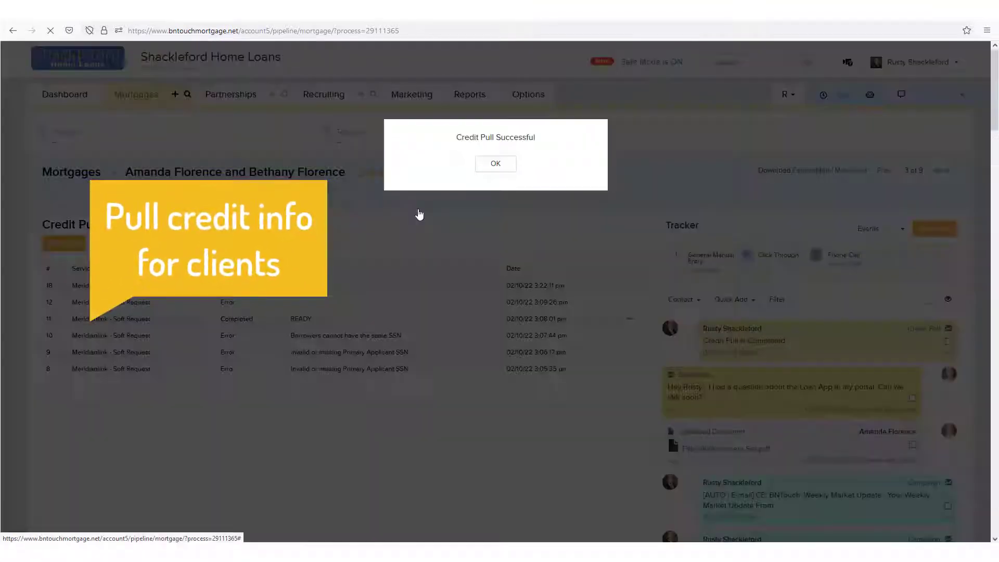
{"action": "left_click", "coordinate": [495, 164]}
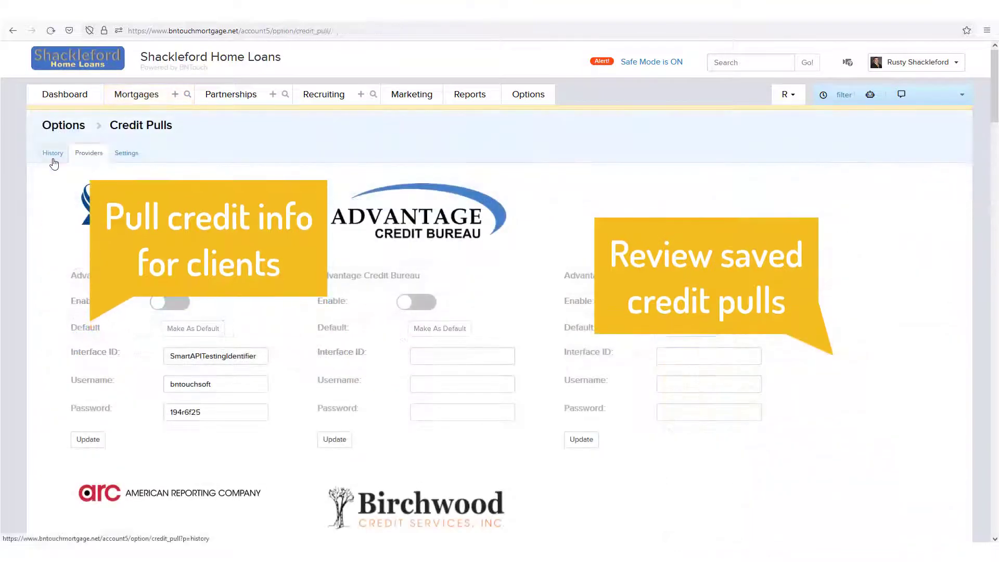
From the credit pull History, copy Rofel Garfgarog's report to his documents and check his Documents.
{"action": "left_click", "coordinate": [52, 153]}
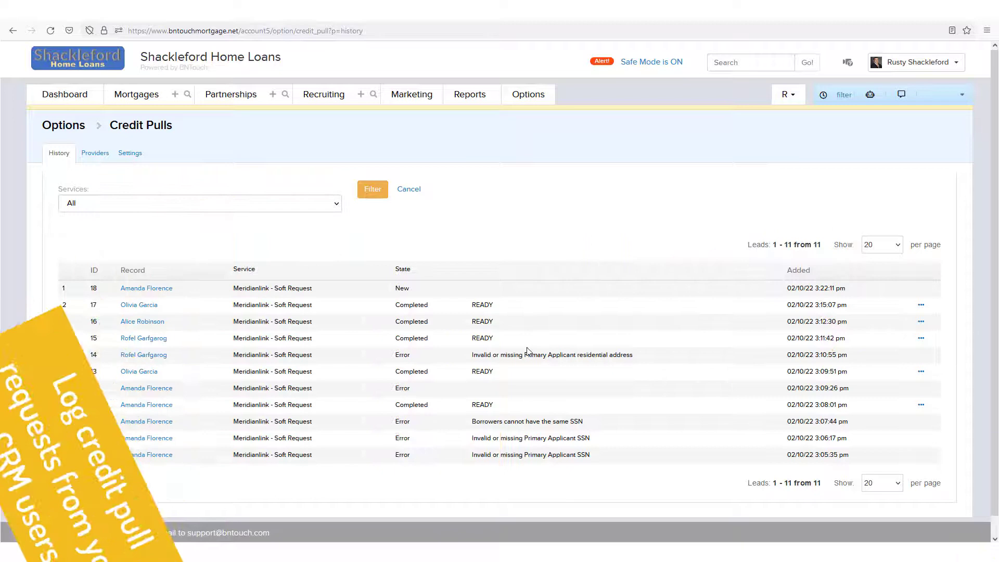
{"action": "left_click", "coordinate": [921, 338]}
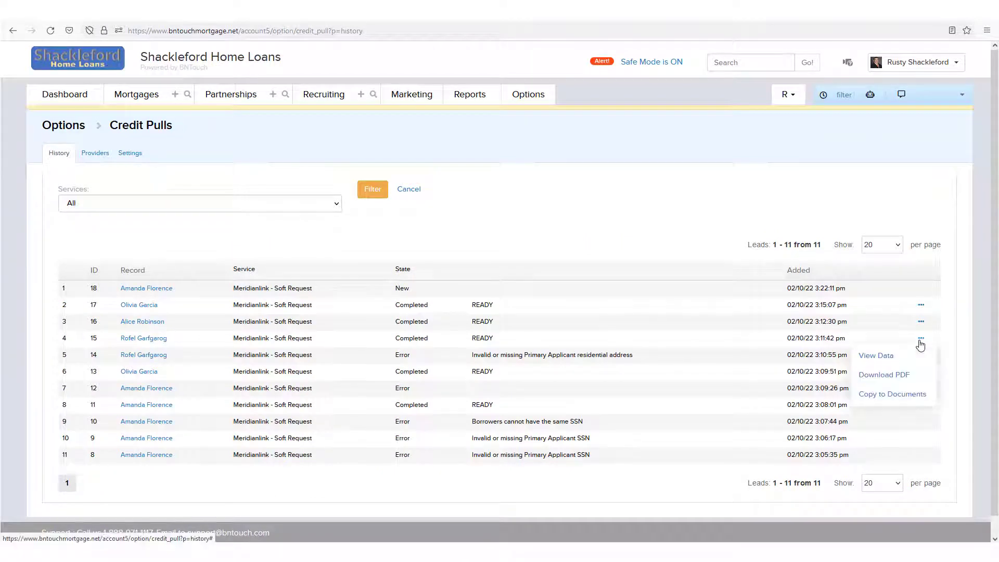
{"action": "left_click", "coordinate": [883, 403]}
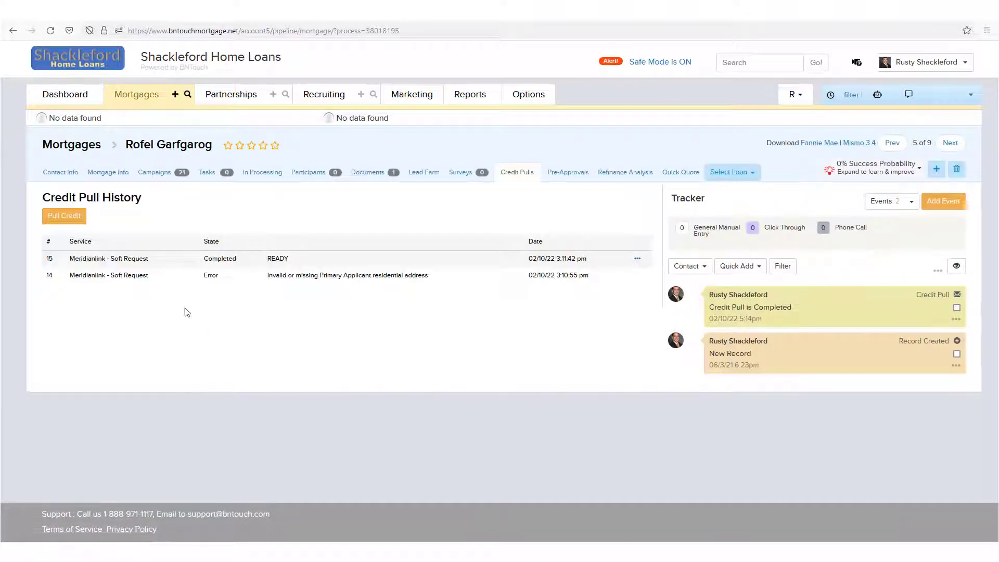
{"action": "left_click", "coordinate": [368, 173]}
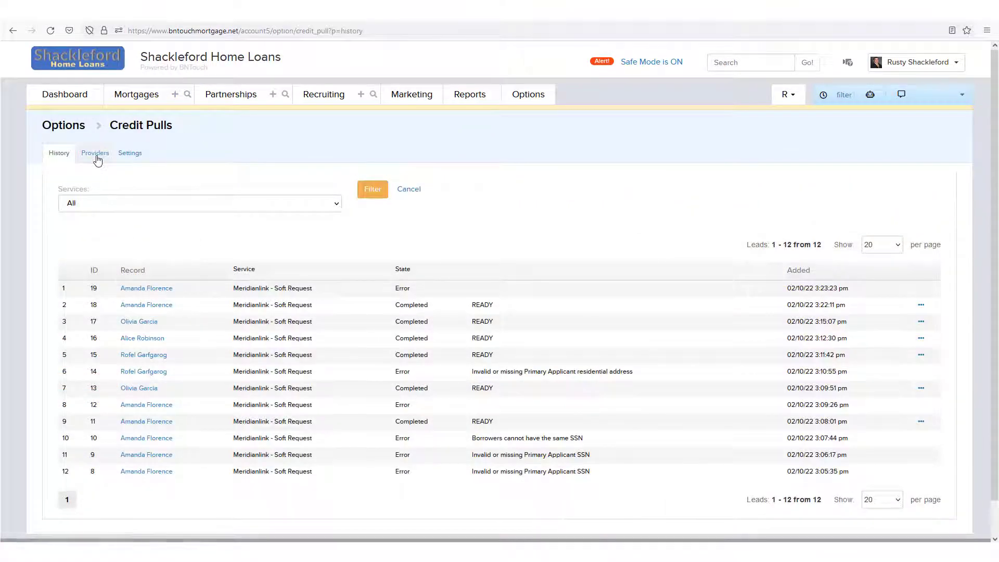
Show the Providers list where Meridianlink - Soft Request is the enabled default provider.
{"action": "left_click", "coordinate": [94, 154]}
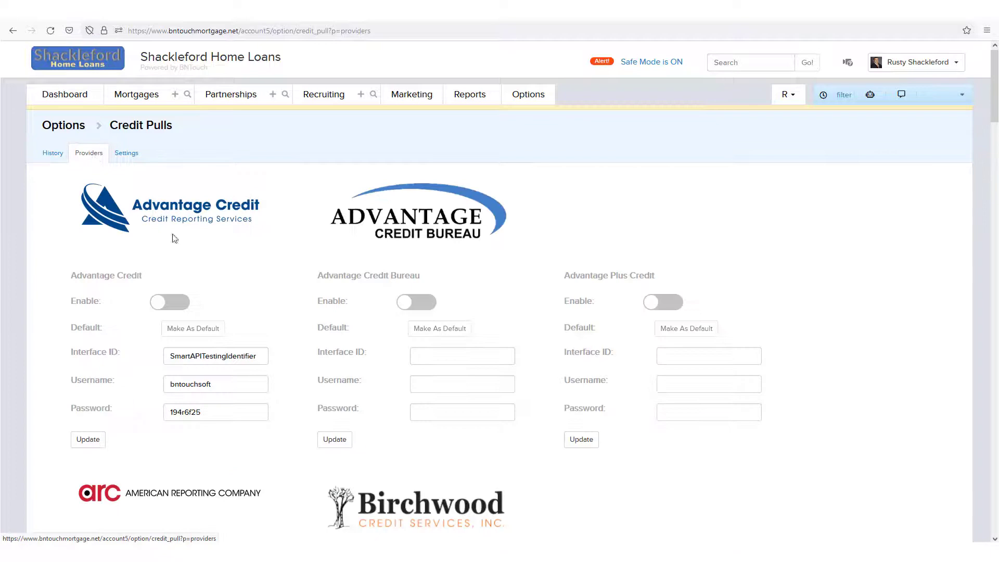
{"action": "scroll", "coordinate": [492, 218], "scroll_direction": "down", "scroll_amount": 3}
{"action": "scroll", "coordinate": [493, 218], "scroll_direction": "down", "scroll_amount": 3}
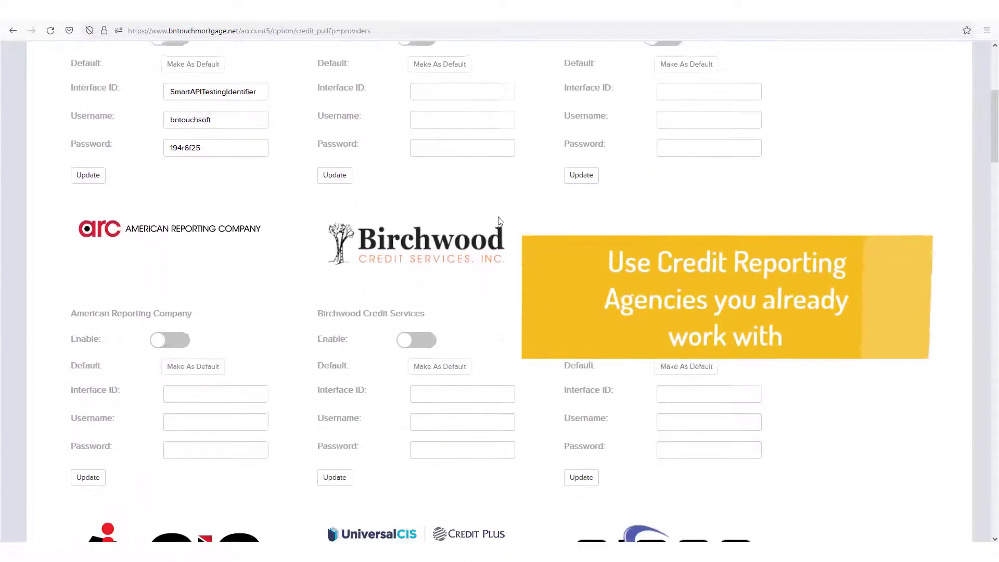
{"action": "scroll", "coordinate": [493, 218], "scroll_direction": "down", "scroll_amount": 3}
{"action": "scroll", "coordinate": [493, 218], "scroll_direction": "down", "scroll_amount": 3}
{"action": "scroll", "coordinate": [499, 217], "scroll_direction": "down", "scroll_amount": 3}
{"action": "scroll", "coordinate": [499, 218], "scroll_direction": "down", "scroll_amount": 3}
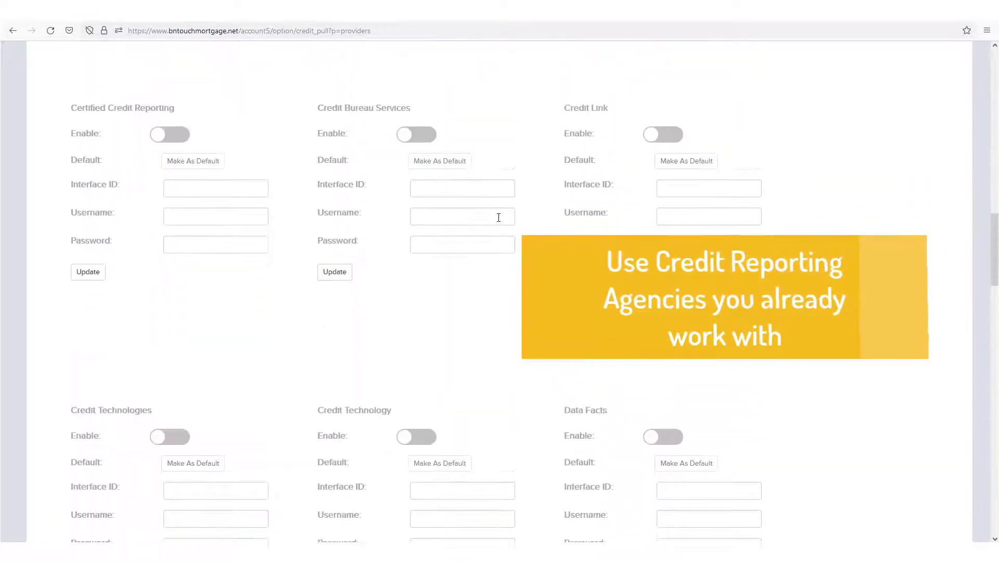
{"action": "scroll", "coordinate": [499, 218], "scroll_direction": "down", "scroll_amount": 3}
{"action": "scroll", "coordinate": [499, 218], "scroll_direction": "down", "scroll_amount": 3}
{"action": "scroll", "coordinate": [495, 224], "scroll_direction": "down", "scroll_amount": 4}
{"action": "scroll", "coordinate": [495, 224], "scroll_direction": "down", "scroll_amount": 3}
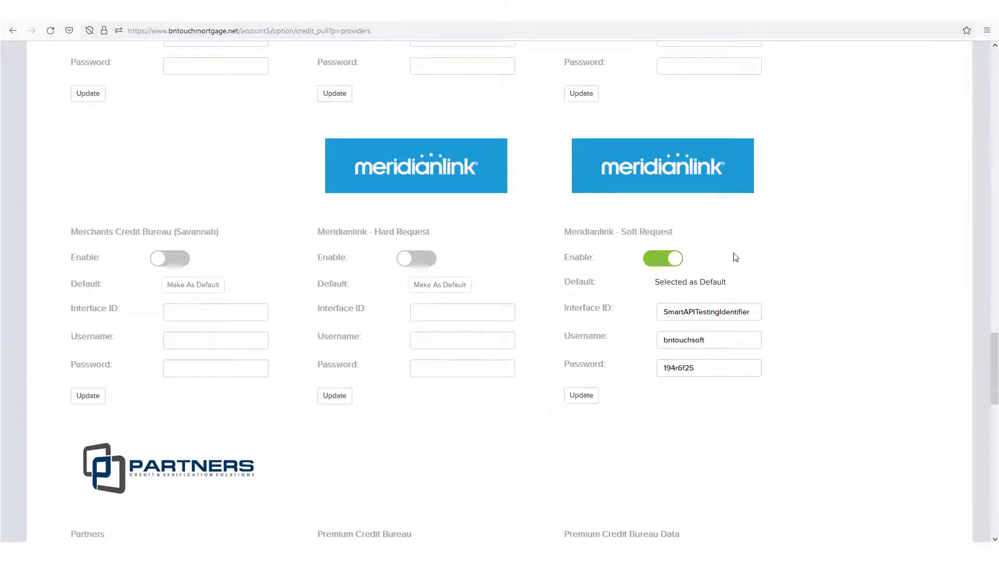
{"action": "scroll", "coordinate": [734, 258], "scroll_direction": "up", "scroll_amount": 2}
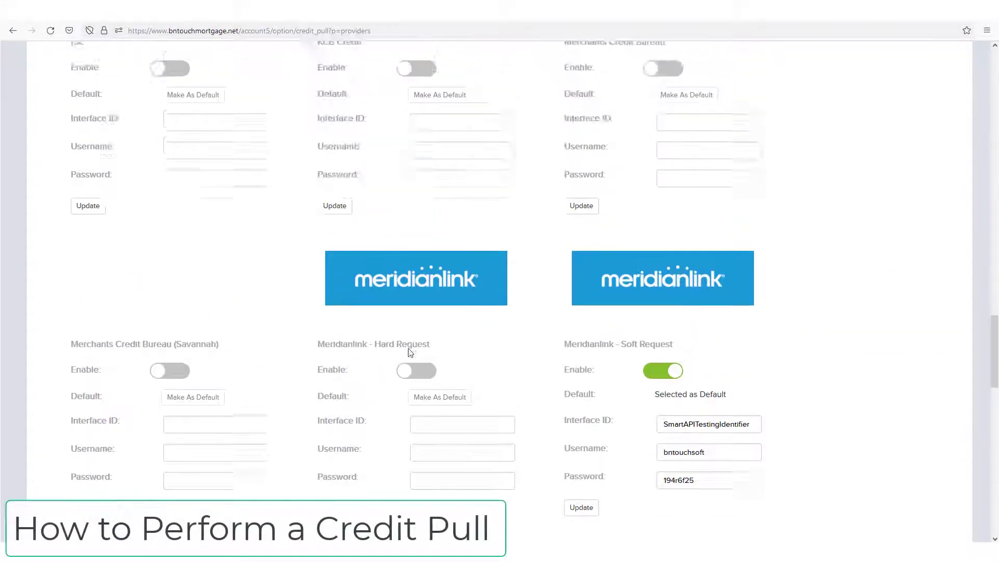
{"action": "scroll", "coordinate": [408, 352], "scroll_direction": "up", "scroll_amount": 5}
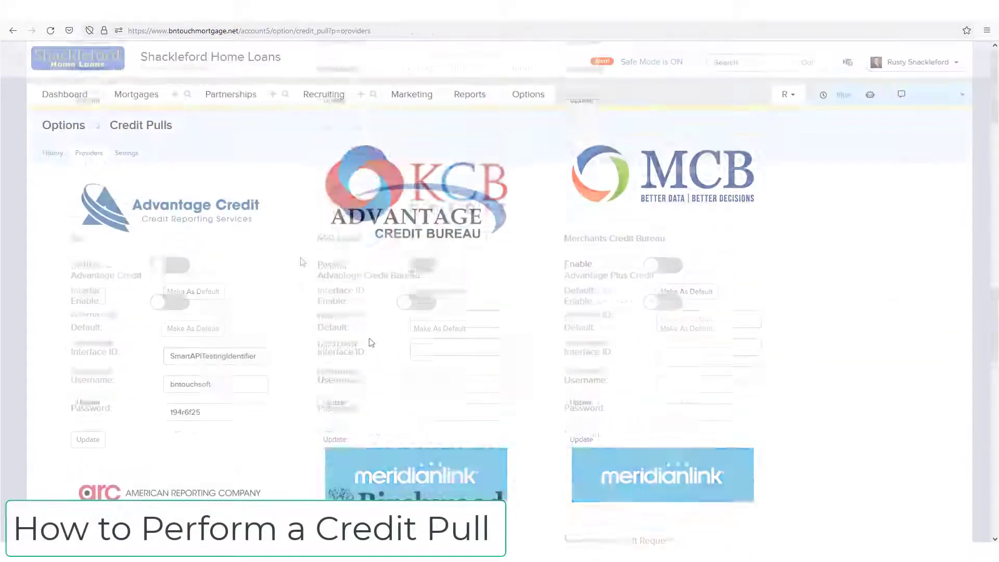
{"action": "scroll", "coordinate": [305, 259], "scroll_direction": "up", "scroll_amount": 5}
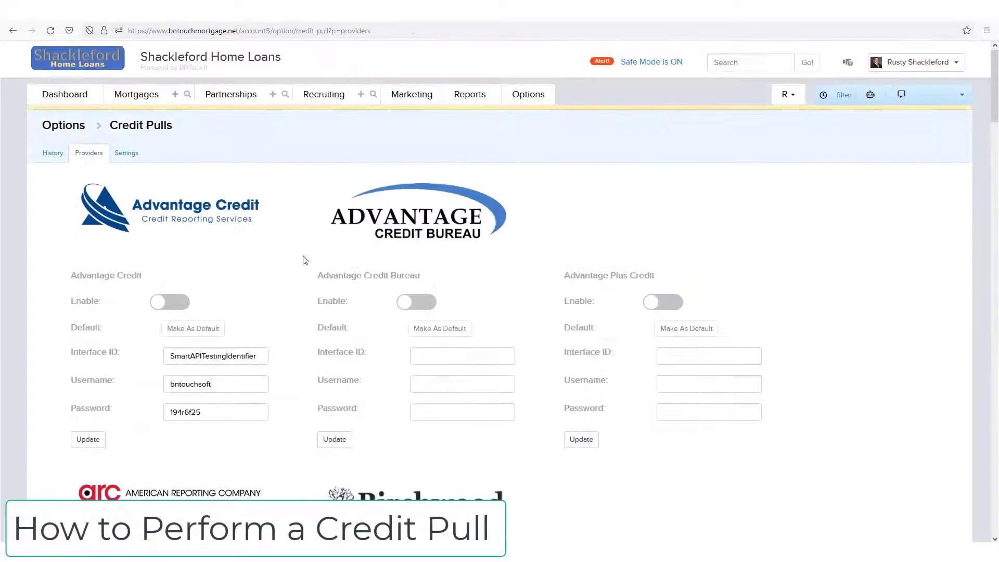
{"action": "left_click", "coordinate": [137, 95]}
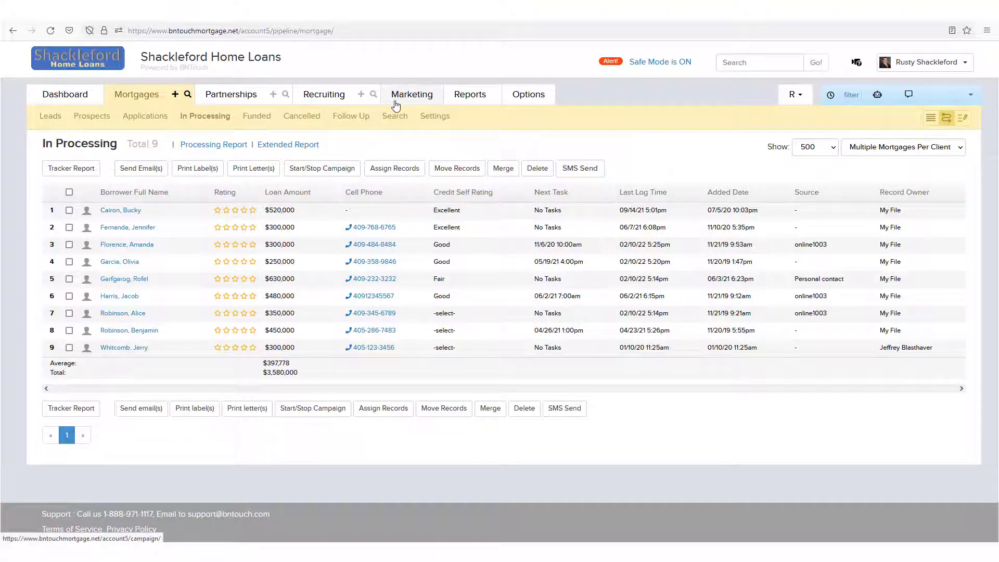
{"action": "left_click", "coordinate": [117, 244]}
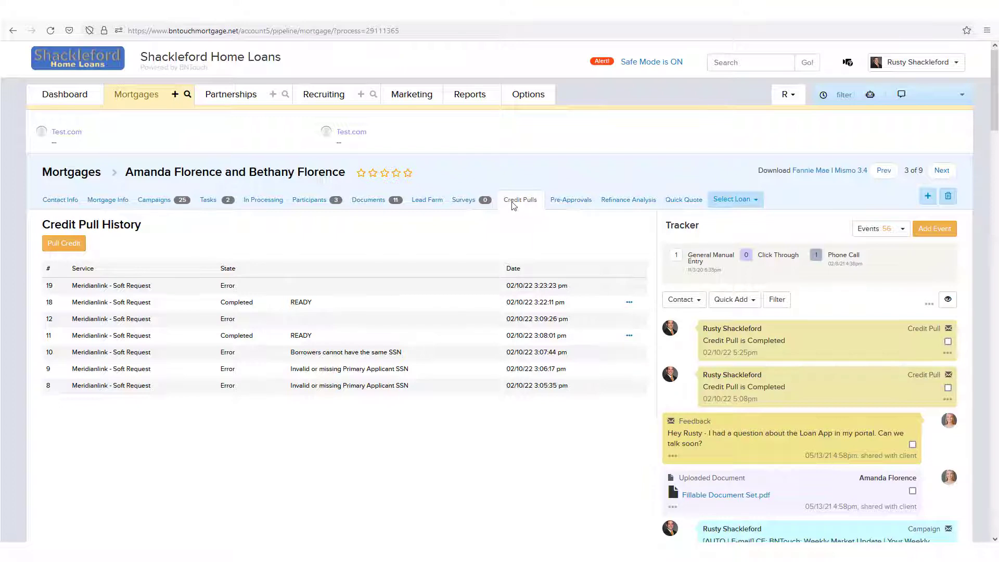
Run a credit pull for both Florence borrowers with Meridianlink - Soft Request as provider.
{"action": "left_click", "coordinate": [65, 243]}
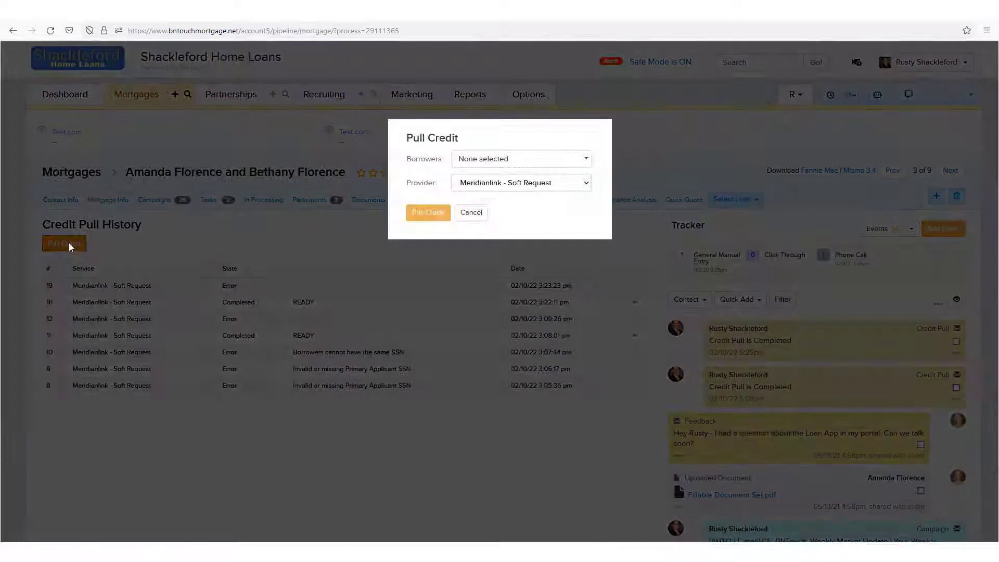
{"action": "left_click", "coordinate": [504, 159]}
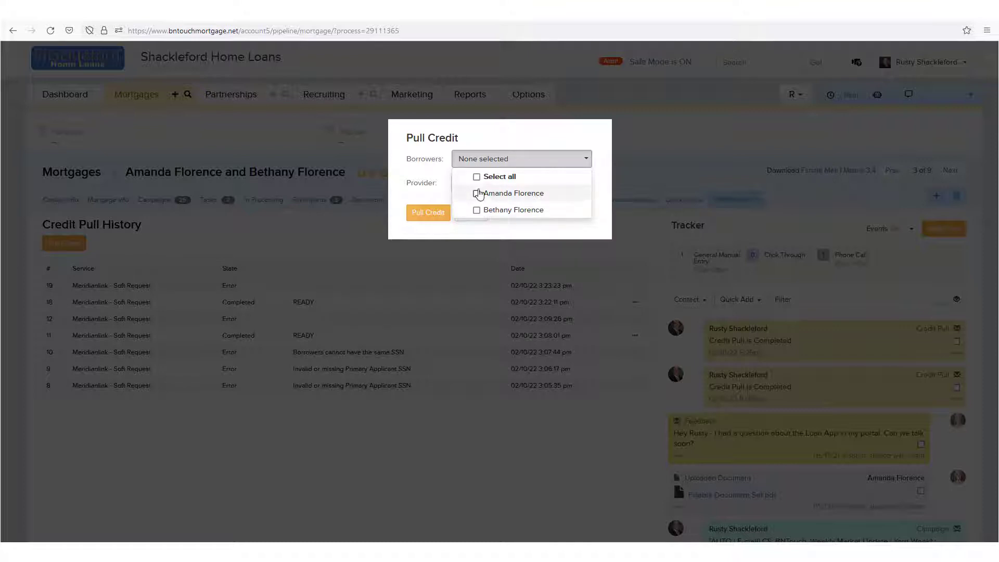
{"action": "left_click", "coordinate": [477, 177]}
{"action": "left_click", "coordinate": [431, 188]}
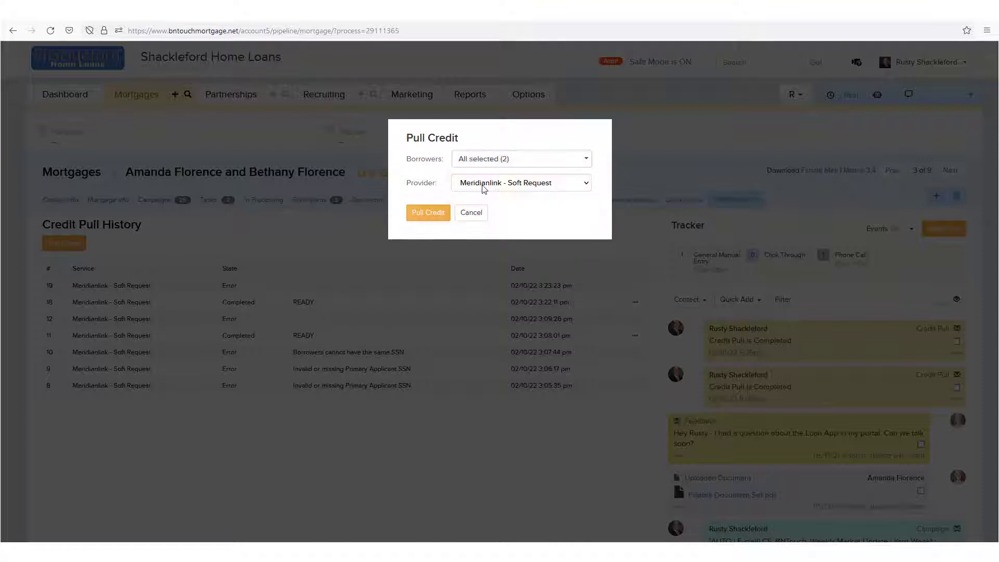
{"action": "left_click", "coordinate": [483, 188]}
{"action": "left_click", "coordinate": [446, 209]}
{"action": "left_click", "coordinate": [434, 215]}
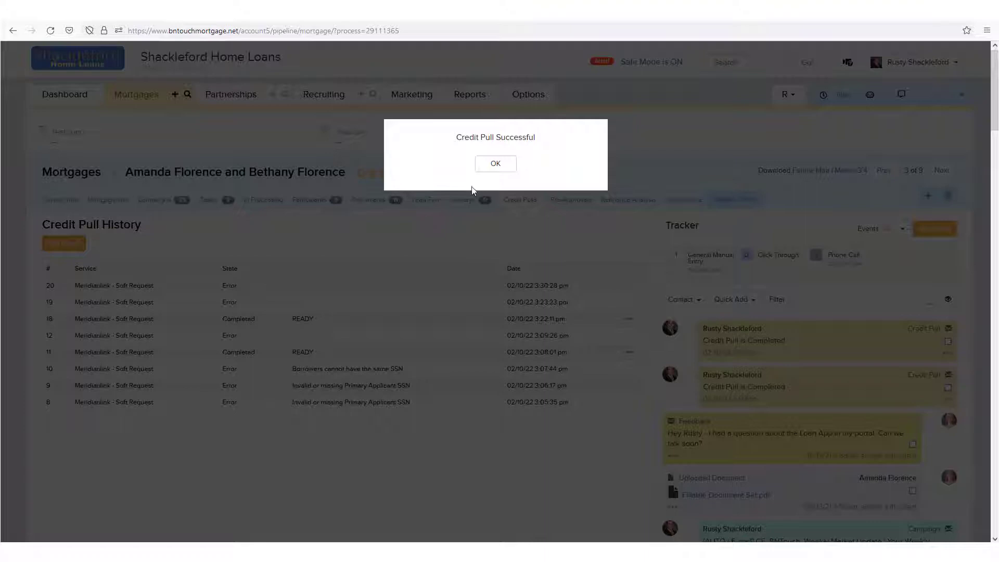
{"action": "left_click", "coordinate": [495, 163]}
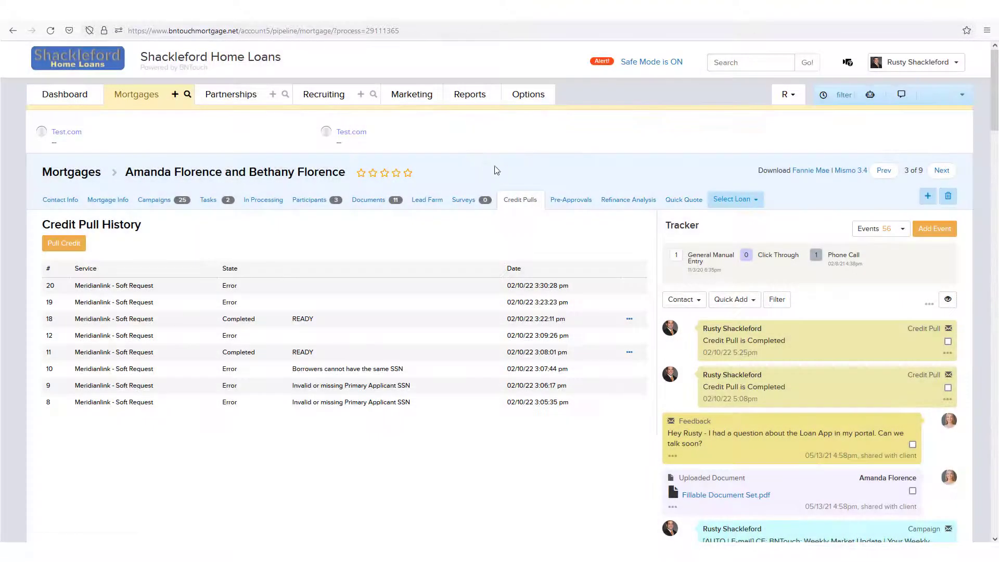
Review the completed pull's merged credit report, then close it back to the history.
{"action": "left_click", "coordinate": [631, 320]}
{"action": "left_click", "coordinate": [573, 337]}
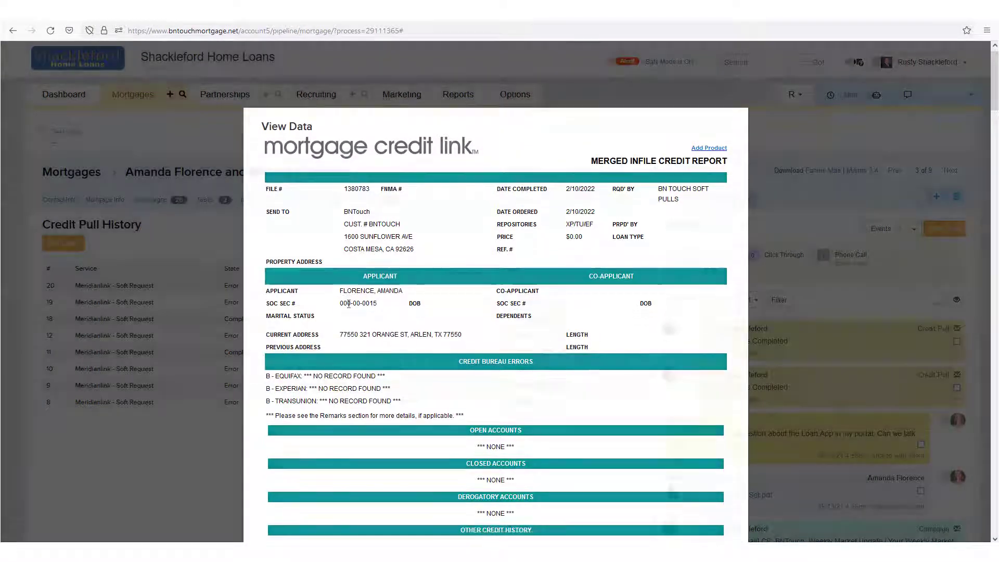
{"action": "key", "text": "Escape"}
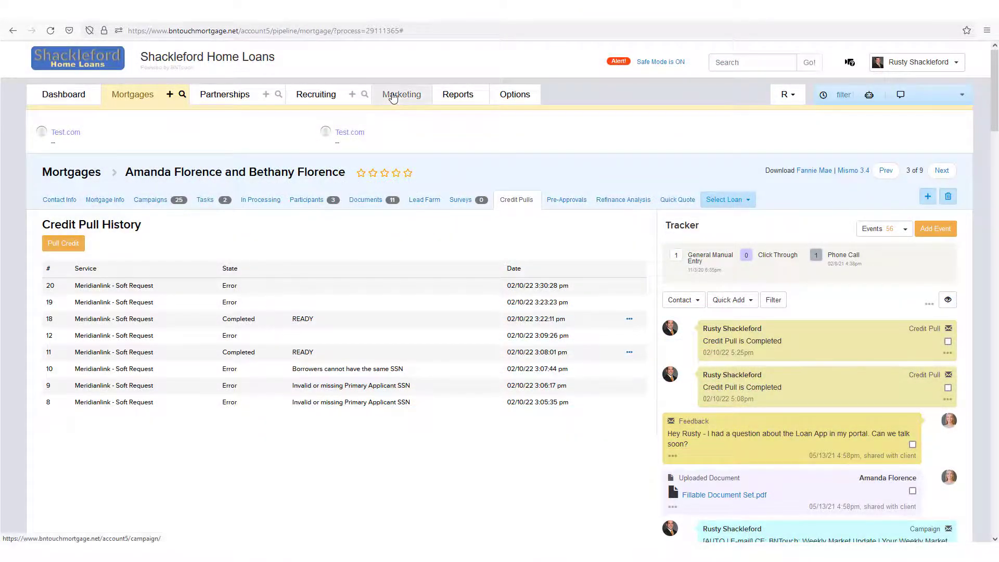
Start a new Pull Credit step in Bill's Credit Check Campaign from Marketing Campaigns.
{"action": "left_click", "coordinate": [398, 96]}
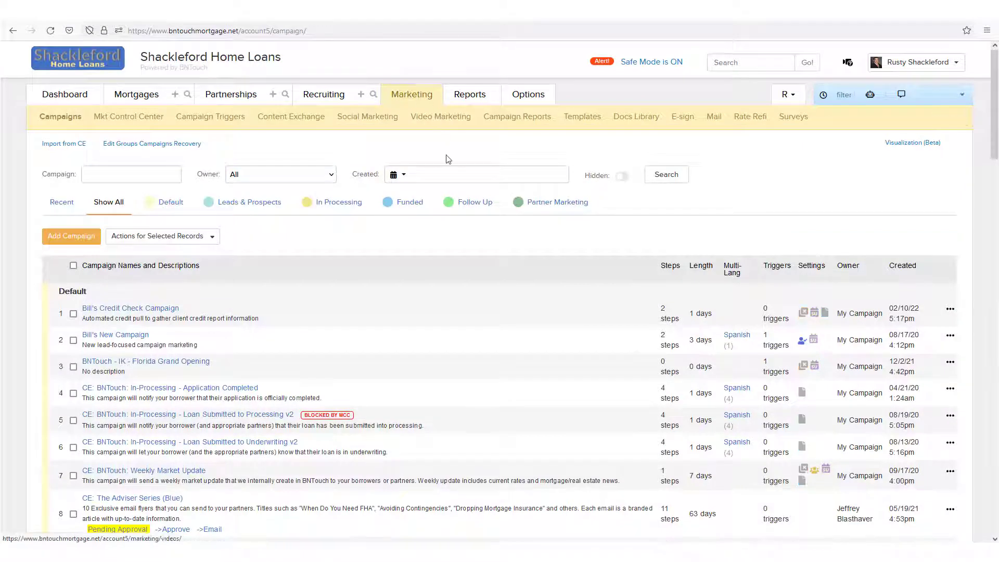
{"action": "left_click", "coordinate": [131, 309]}
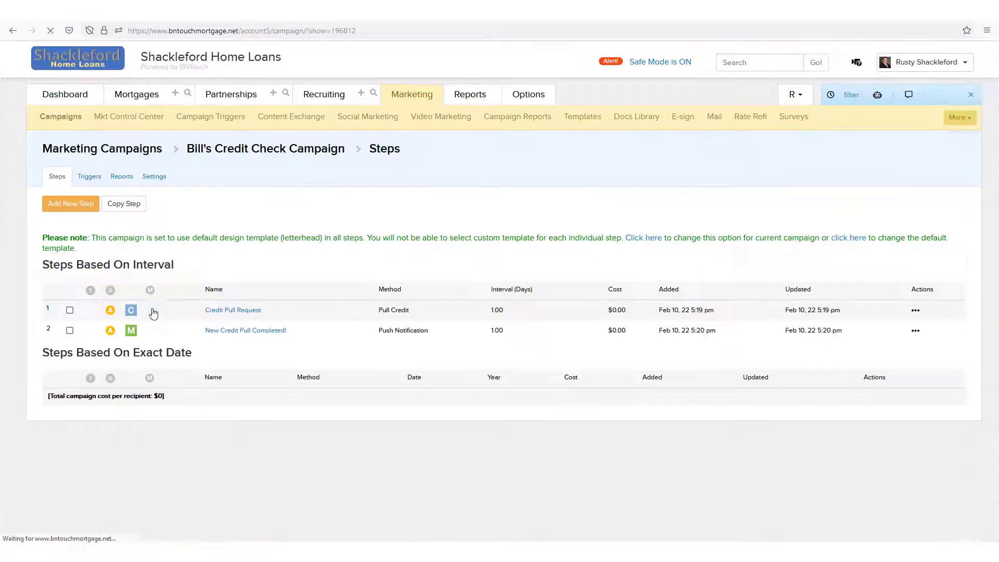
{"action": "left_click", "coordinate": [54, 204]}
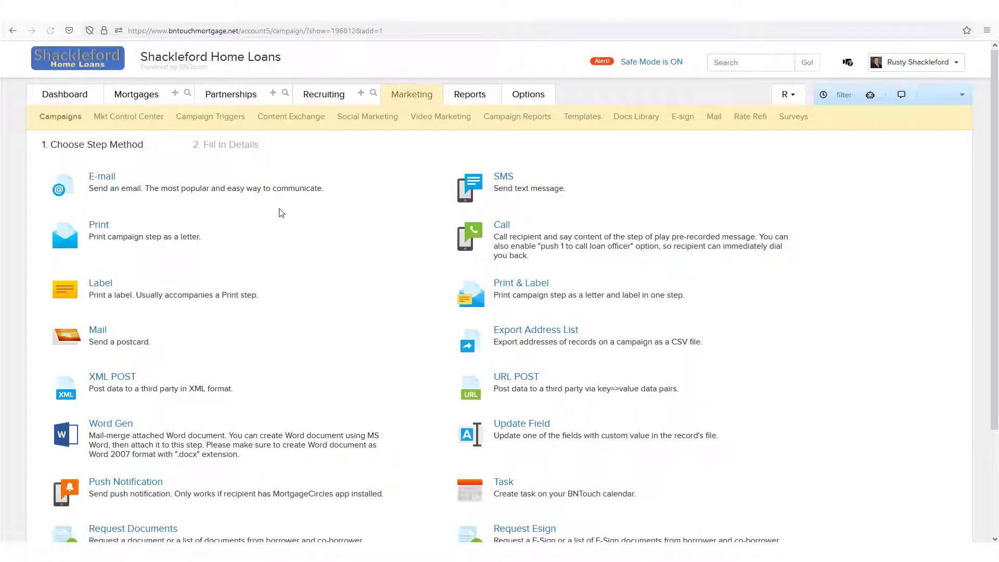
{"action": "scroll", "coordinate": [276, 223], "scroll_direction": "down", "scroll_amount": 3}
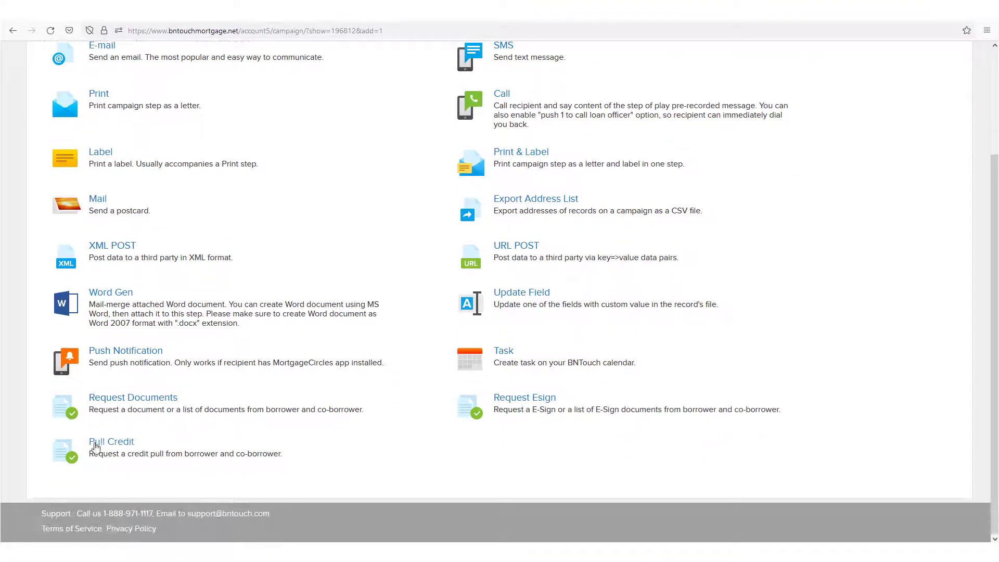
{"action": "left_click", "coordinate": [119, 446]}
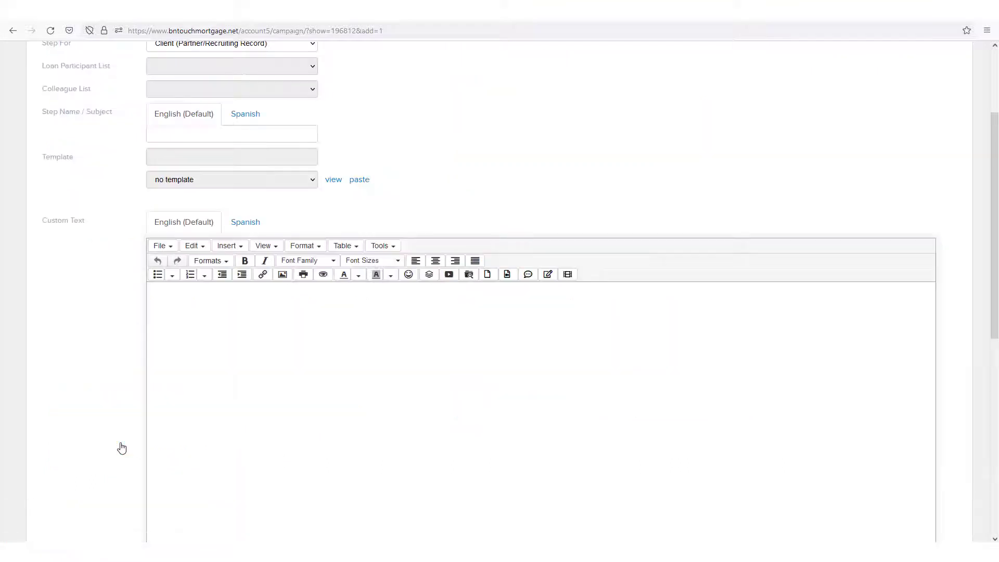
{"action": "scroll", "coordinate": [105, 265], "scroll_direction": "down", "scroll_amount": 4}
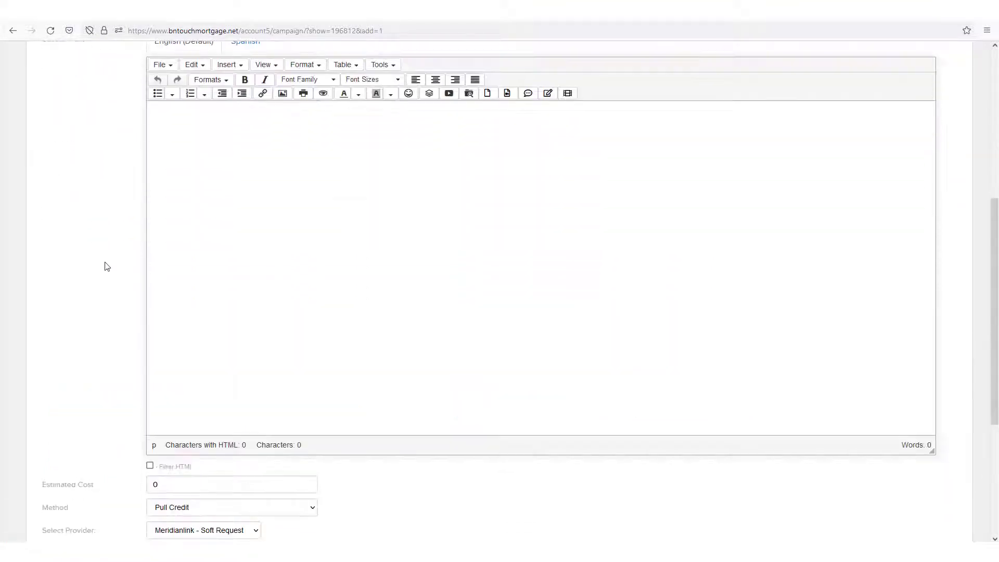
{"action": "scroll", "coordinate": [105, 265], "scroll_direction": "down", "scroll_amount": 4}
{"action": "scroll", "coordinate": [105, 265], "scroll_direction": "down", "scroll_amount": 2}
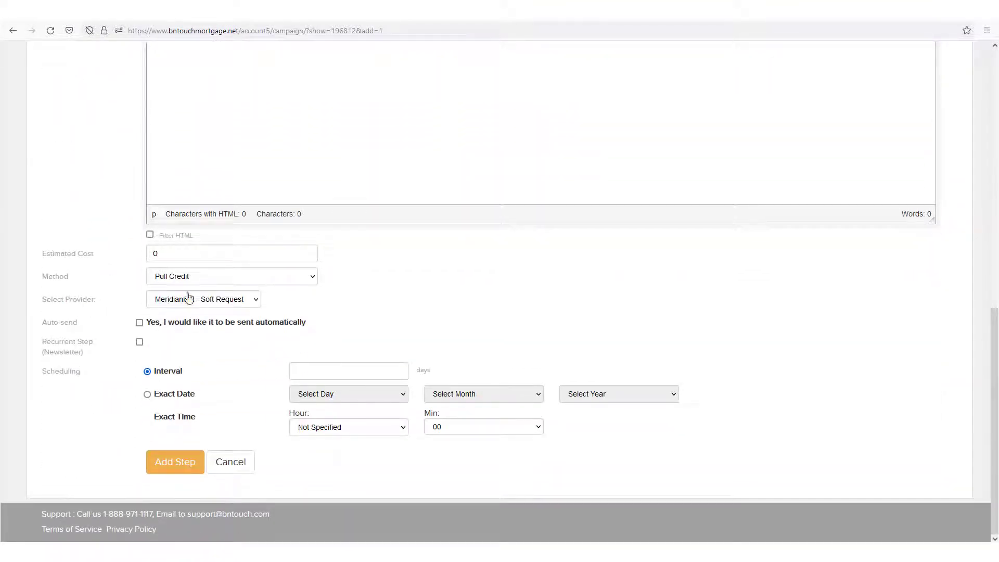
Keep Pull Credit method and Meridianlink - Soft Request provider, and save the step.
{"action": "left_click", "coordinate": [178, 276]}
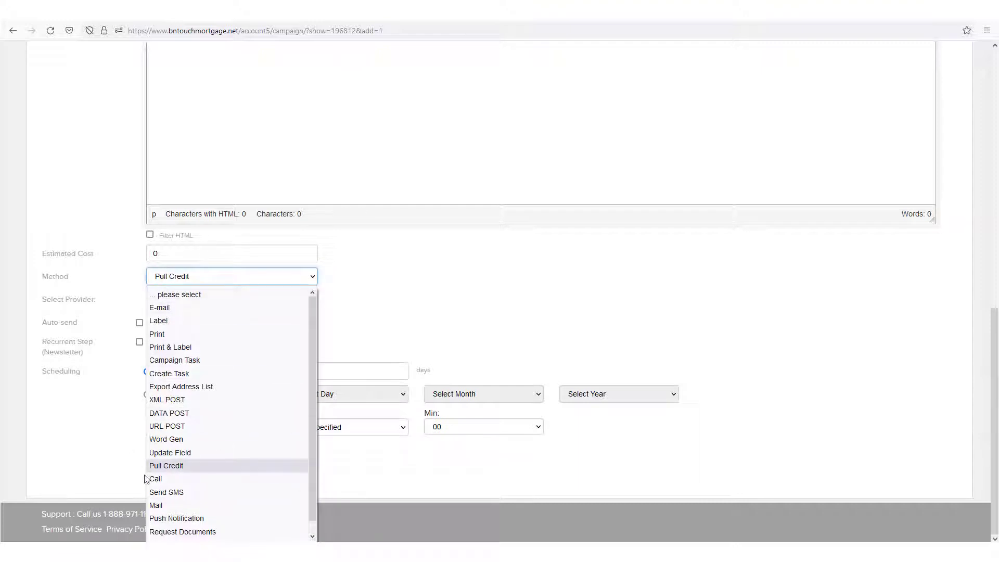
{"action": "left_click", "coordinate": [428, 286]}
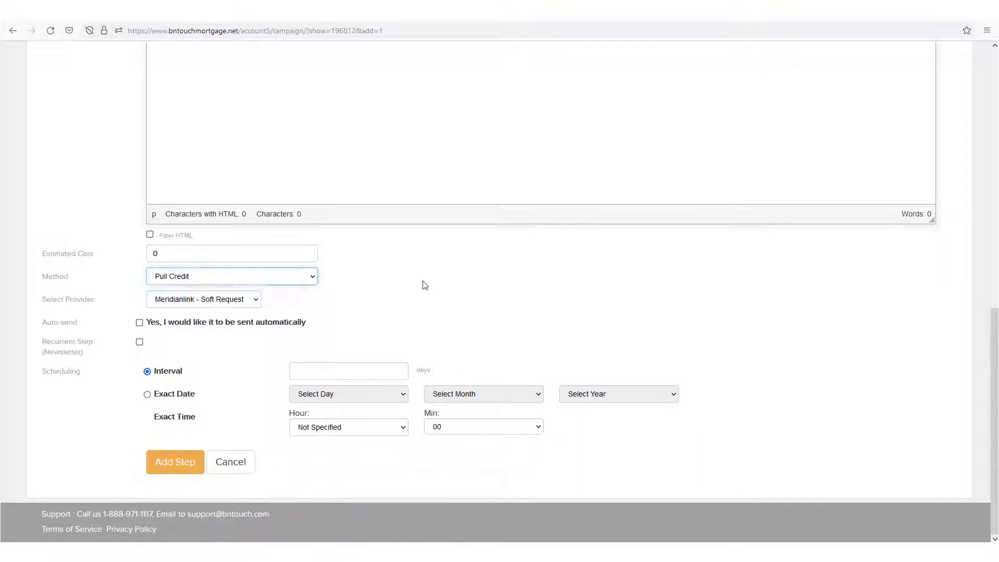
{"action": "left_click", "coordinate": [156, 301]}
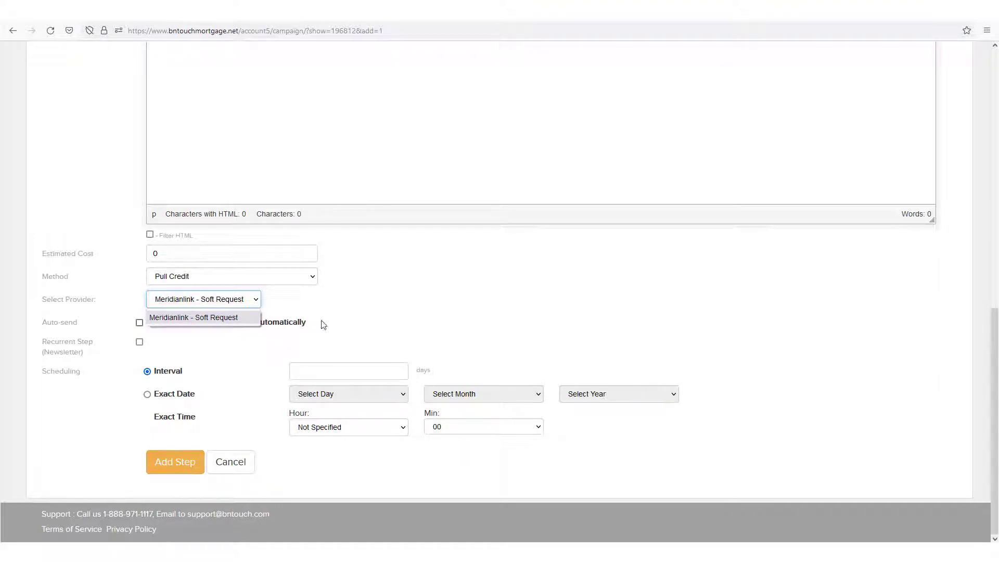
{"action": "left_click", "coordinate": [402, 306]}
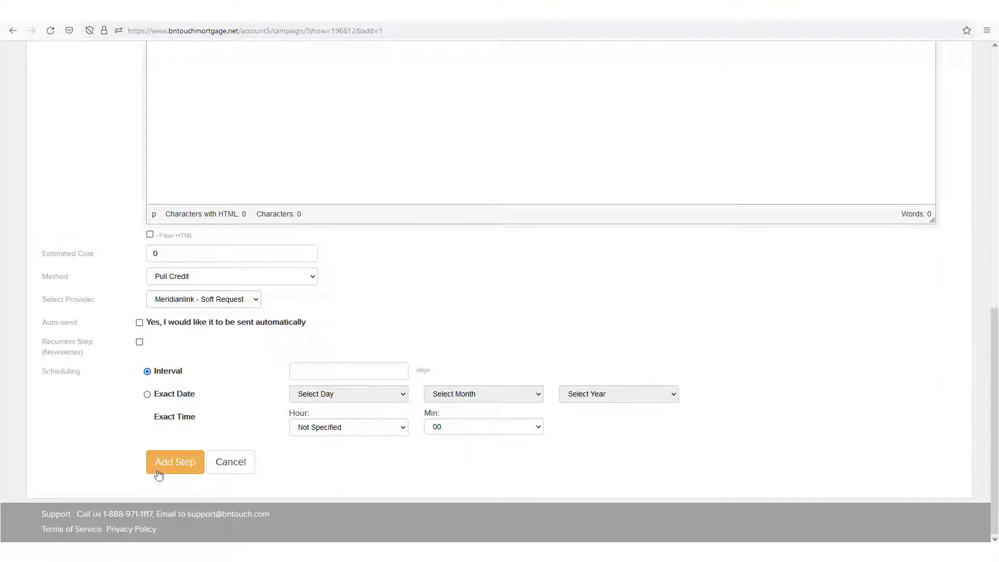
{"action": "left_click", "coordinate": [190, 466]}
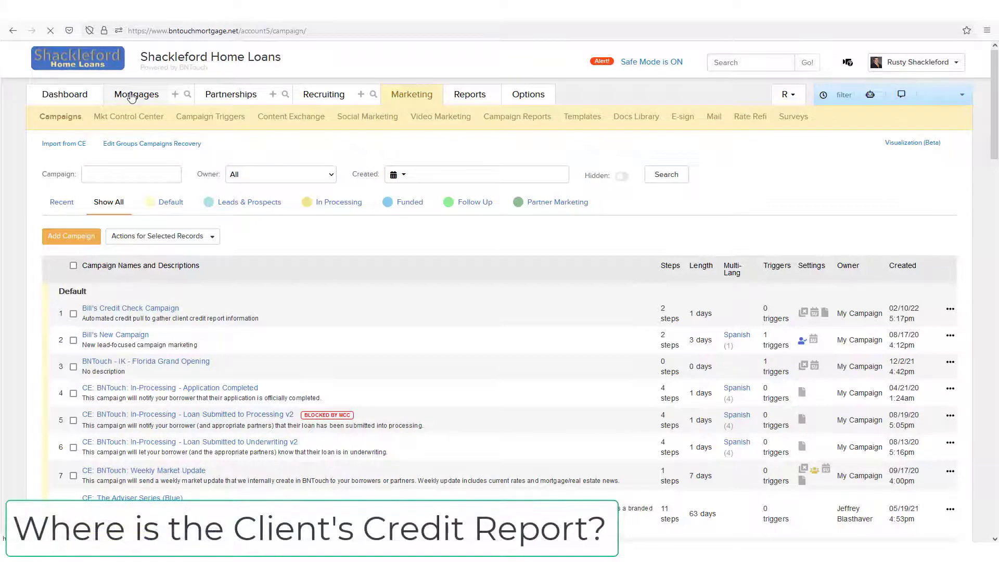
Return to the Florence loan record via the In Processing mortgages pipeline.
{"action": "left_click", "coordinate": [133, 97]}
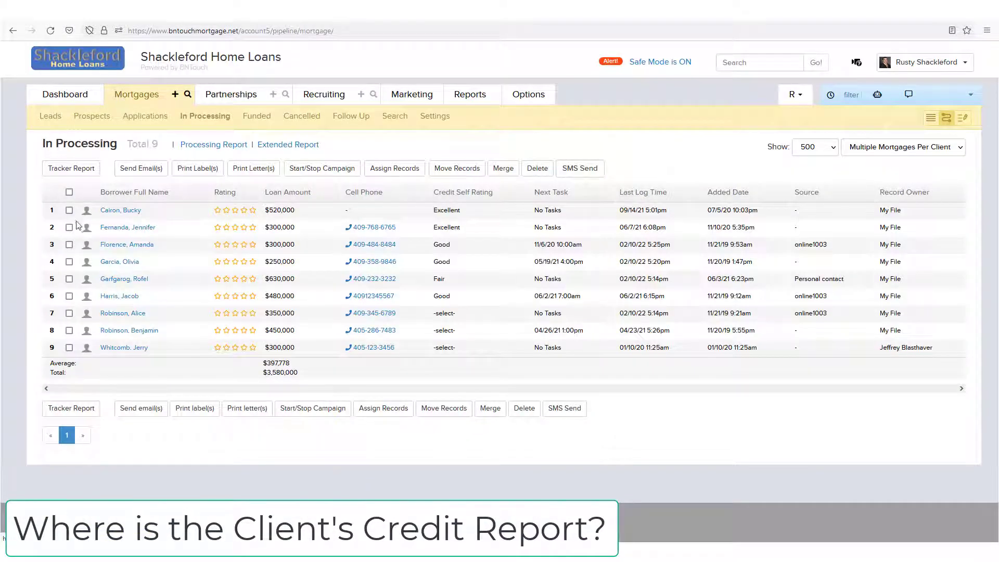
{"action": "left_click", "coordinate": [125, 245]}
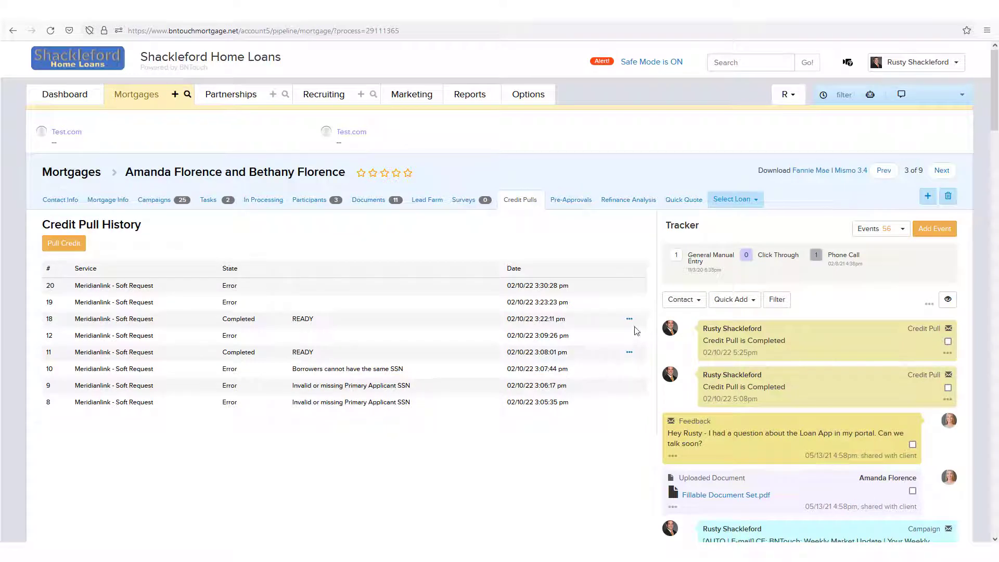
{"action": "left_click", "coordinate": [630, 319]}
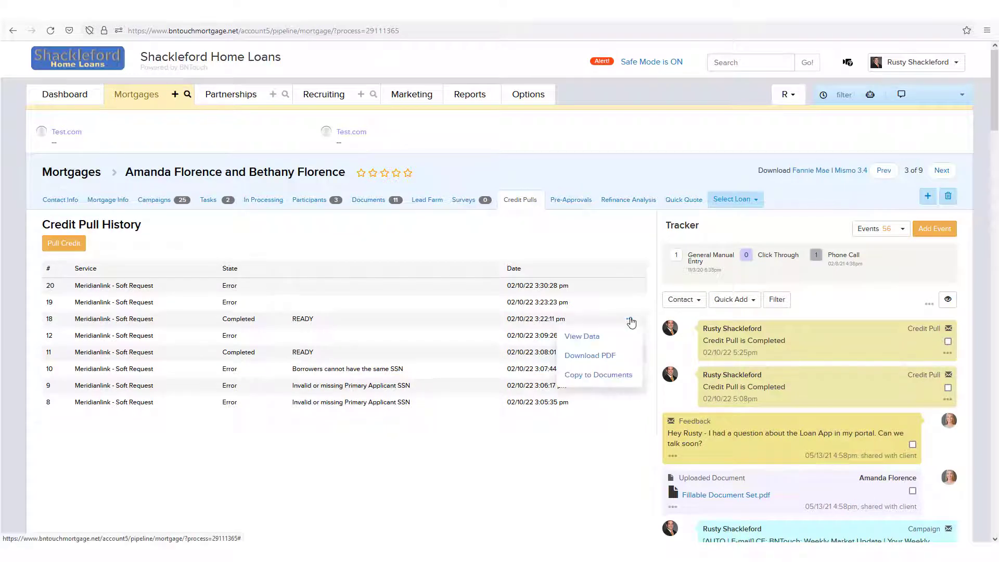
{"action": "left_click", "coordinate": [580, 337]}
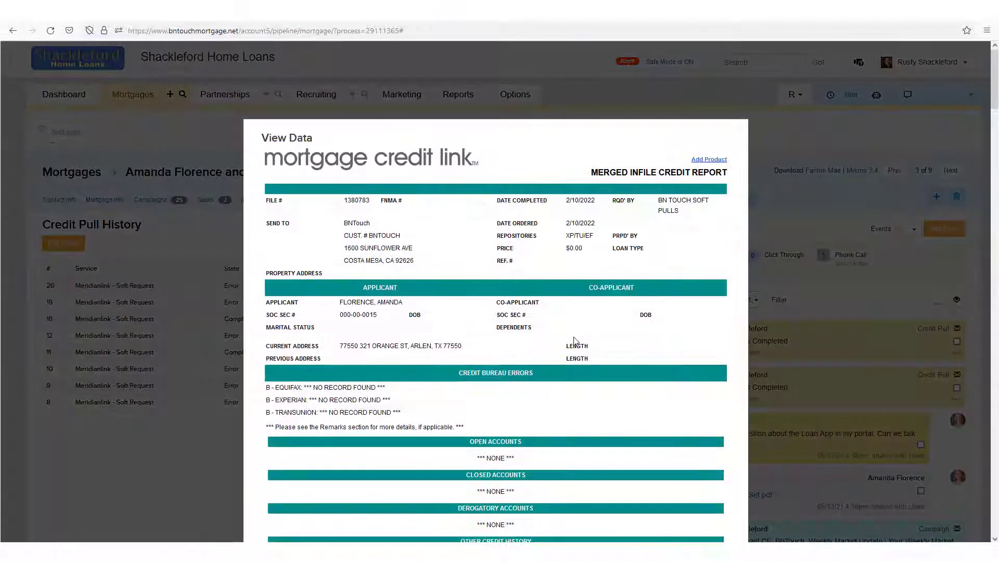
{"action": "scroll", "coordinate": [271, 193], "scroll_direction": "down", "scroll_amount": 5}
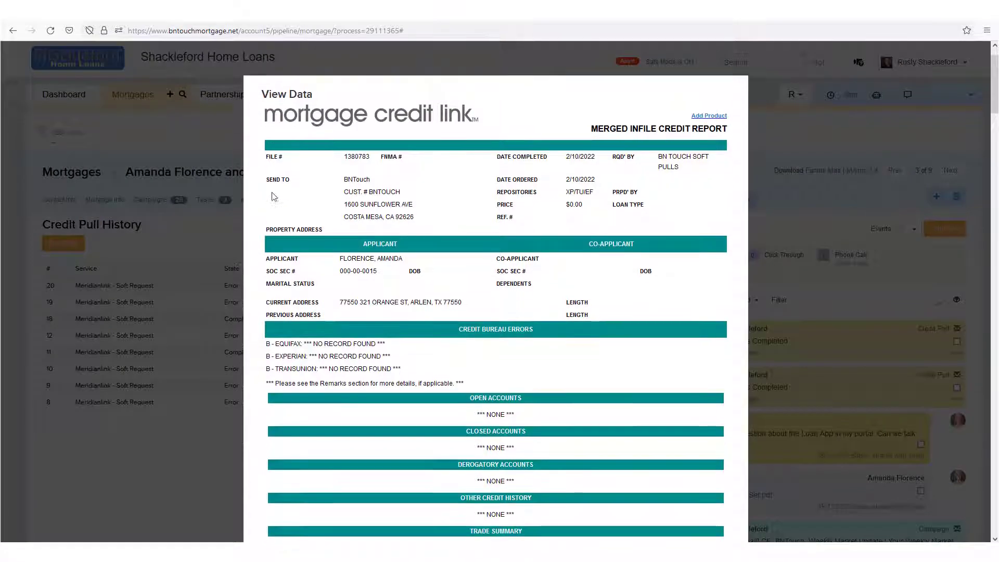
{"action": "scroll", "coordinate": [273, 204], "scroll_direction": "down", "scroll_amount": 3}
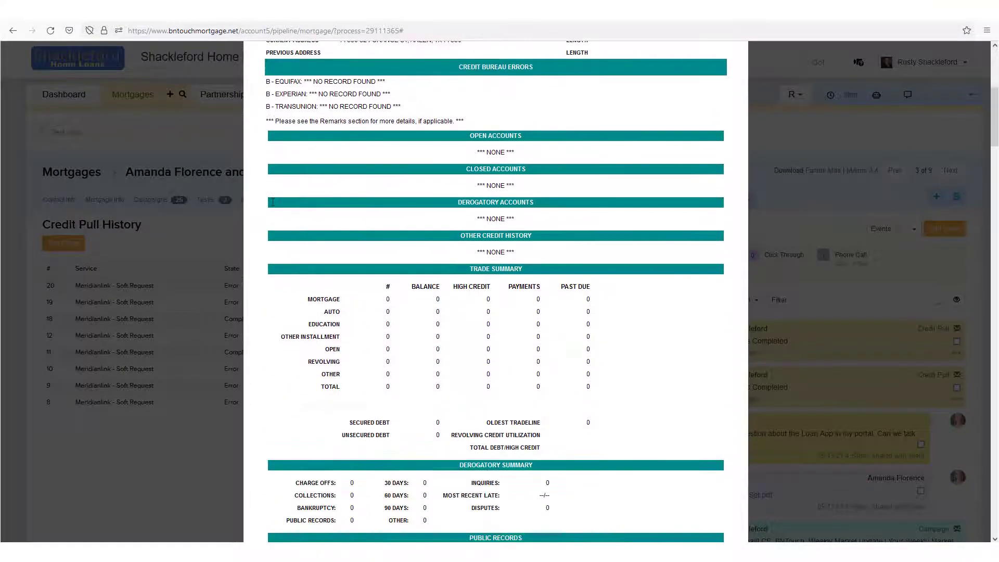
{"action": "scroll", "coordinate": [272, 205], "scroll_direction": "down", "scroll_amount": 3}
{"action": "scroll", "coordinate": [273, 205], "scroll_direction": "down", "scroll_amount": 4}
{"action": "key", "text": "Escape"}
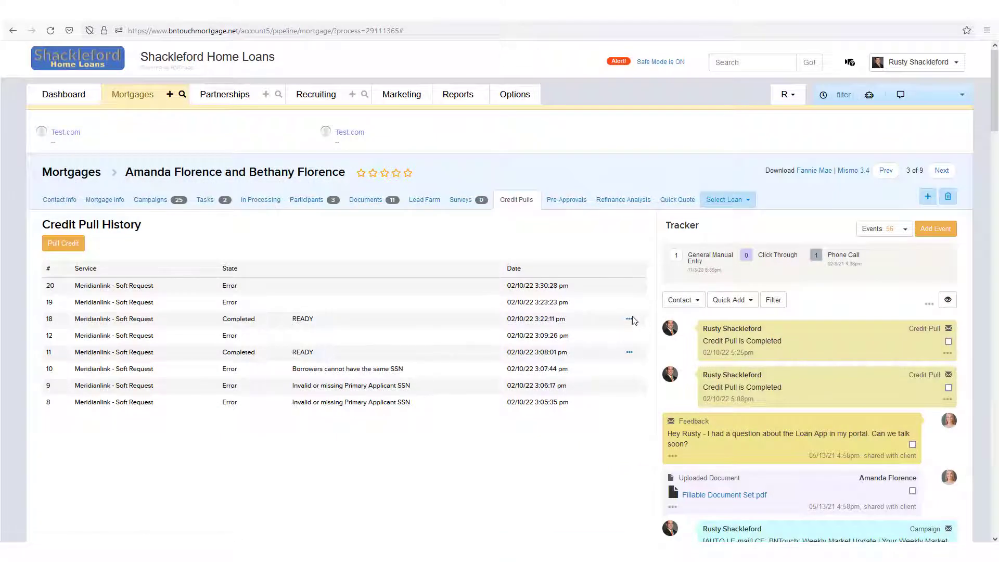
Copy completed pull 18's report into the loan documents and confirm Credit Pull Report 18.pdf is there.
{"action": "left_click", "coordinate": [631, 319]}
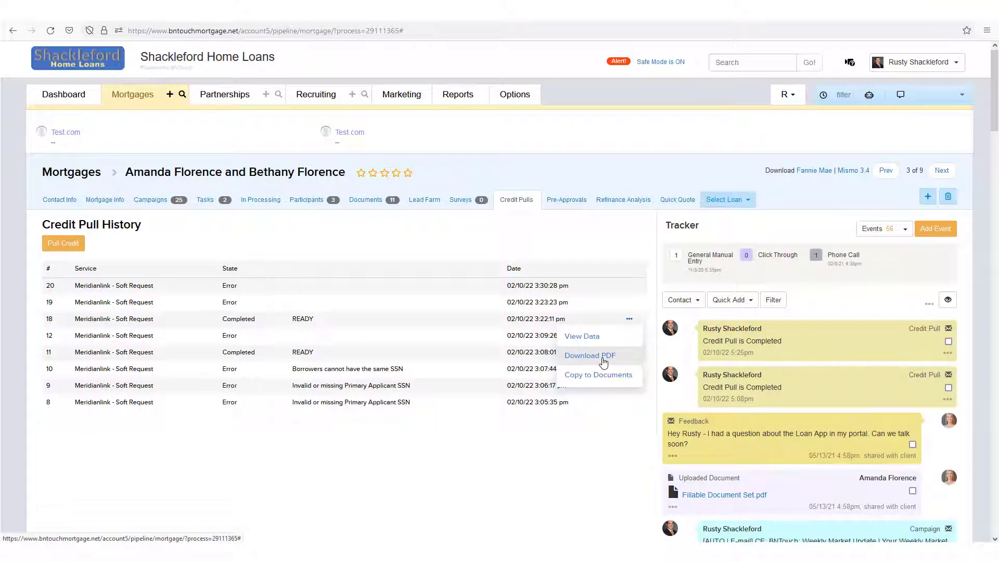
{"action": "left_click", "coordinate": [607, 376]}
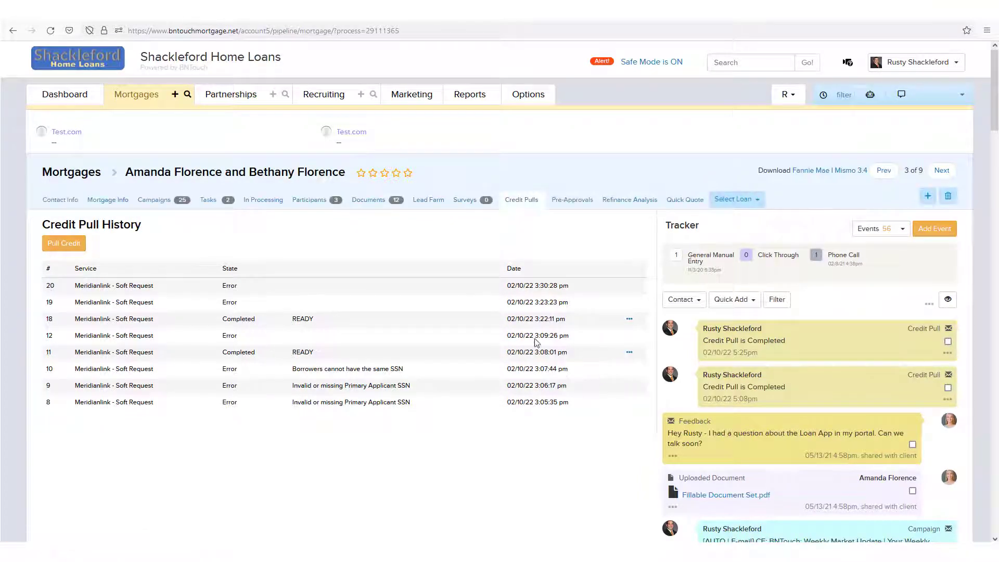
{"action": "left_click", "coordinate": [355, 201]}
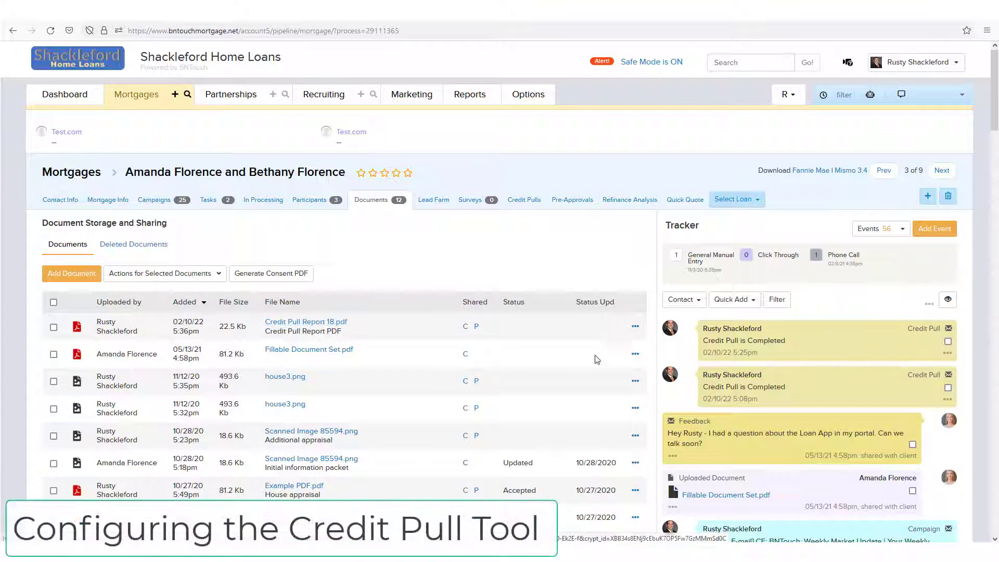
{"action": "left_click", "coordinate": [635, 328]}
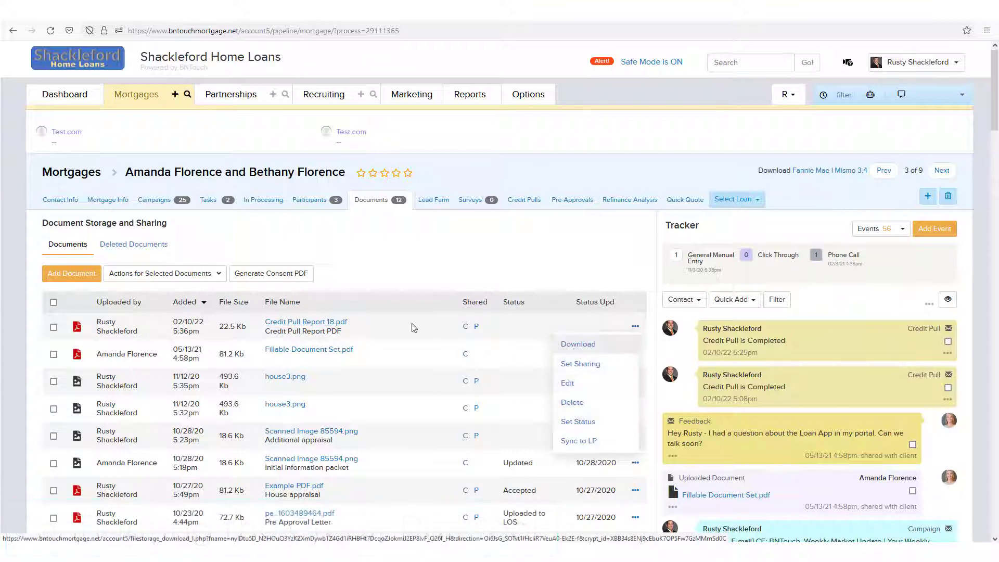
{"action": "left_click", "coordinate": [390, 320]}
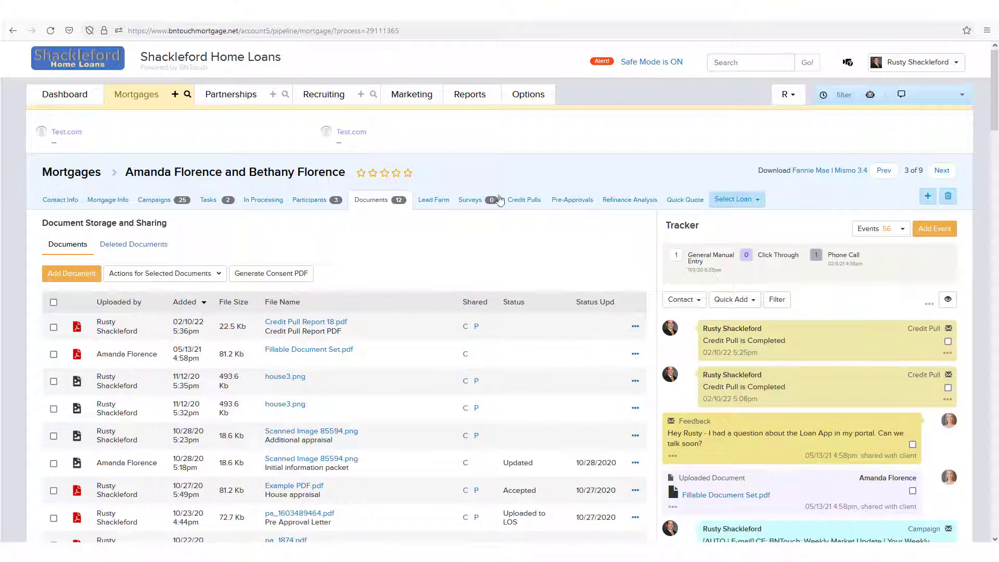
From Options > Credit Pull, review the account-wide history and the actions for completed pull ID 18.
{"action": "left_click", "coordinate": [529, 94]}
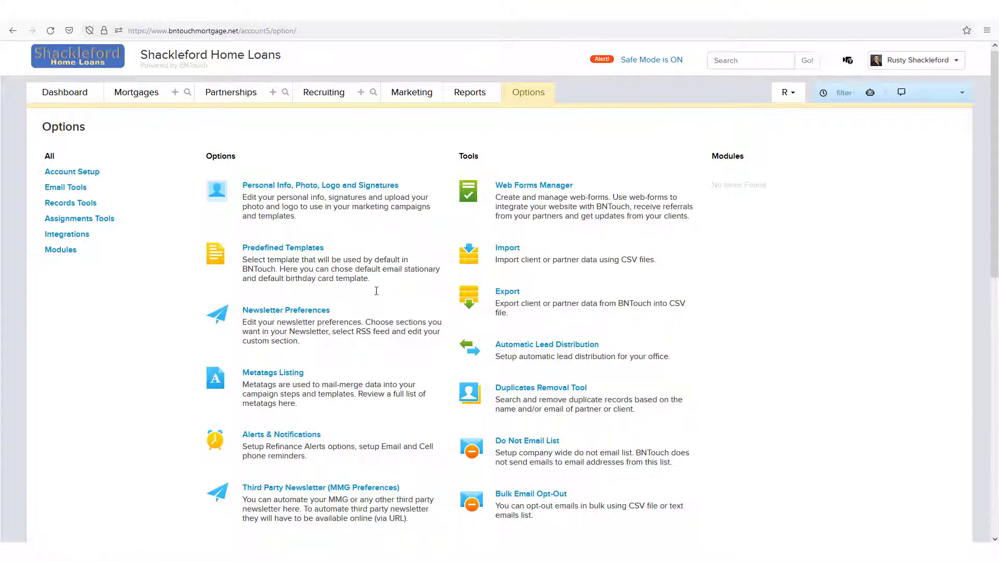
{"action": "scroll", "coordinate": [374, 296], "scroll_direction": "down", "scroll_amount": 4}
{"action": "scroll", "coordinate": [349, 299], "scroll_direction": "down", "scroll_amount": 3}
{"action": "left_click", "coordinate": [508, 266]}
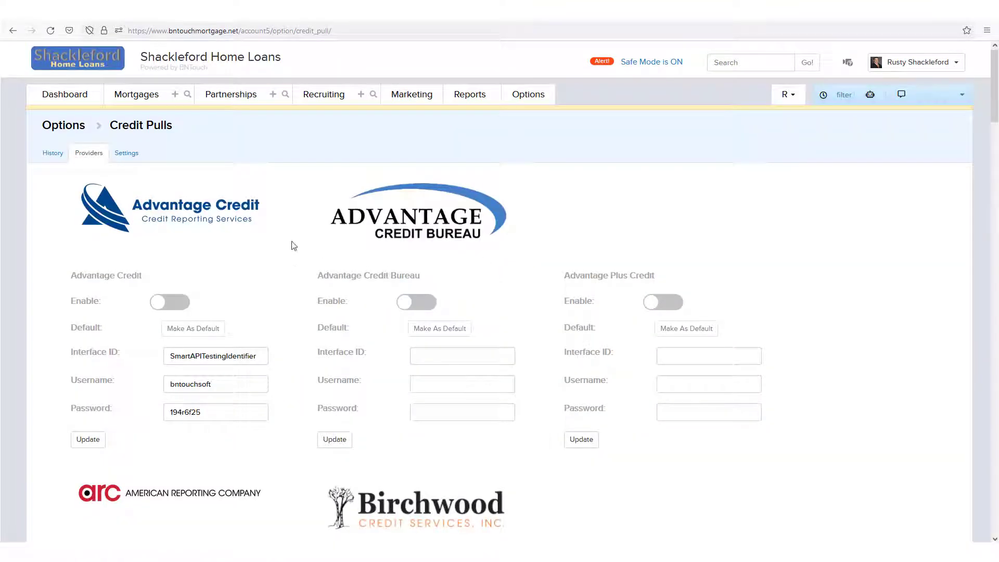
{"action": "left_click", "coordinate": [52, 152]}
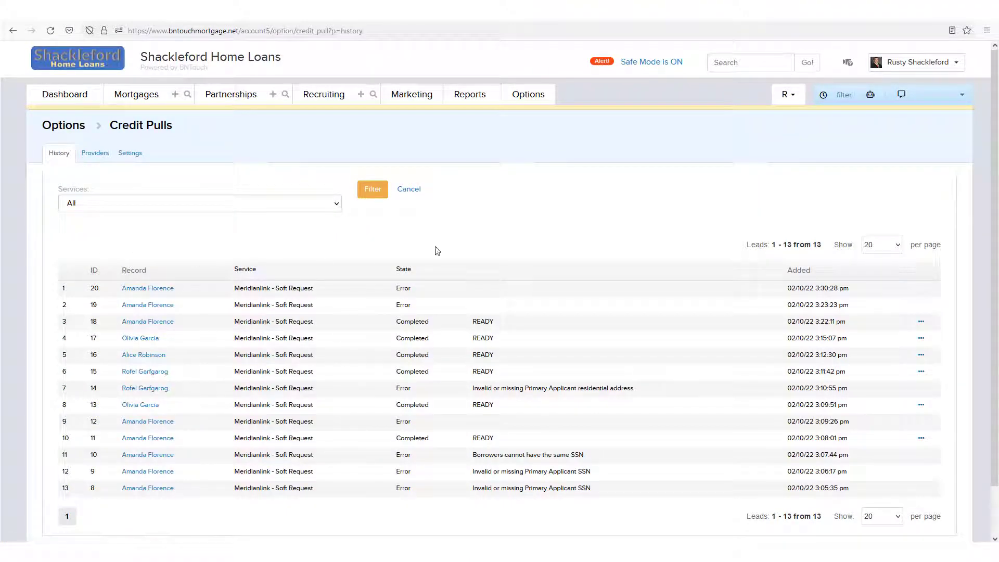
{"action": "scroll", "coordinate": [548, 232], "scroll_direction": "down", "scroll_amount": 2}
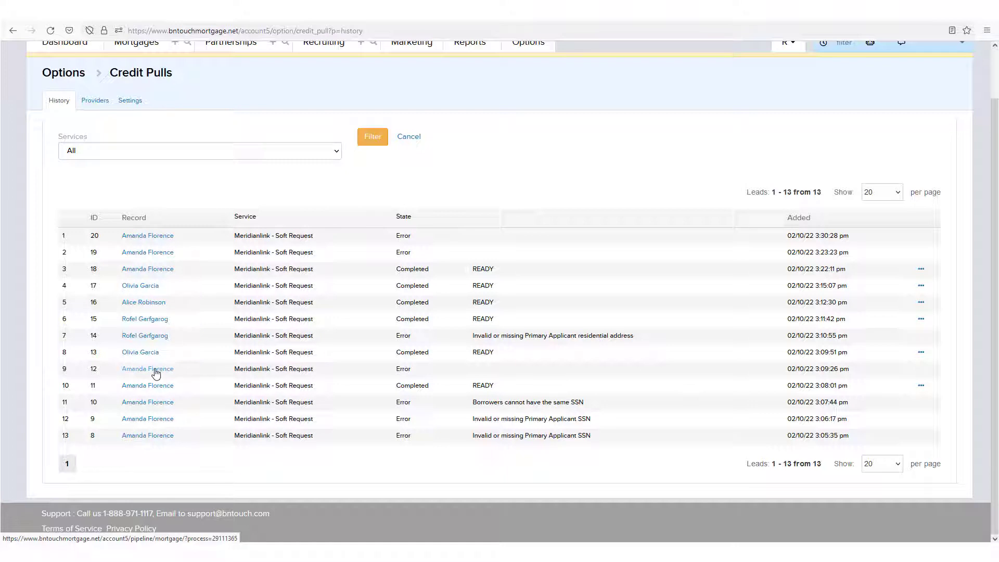
{"action": "left_click", "coordinate": [922, 269]}
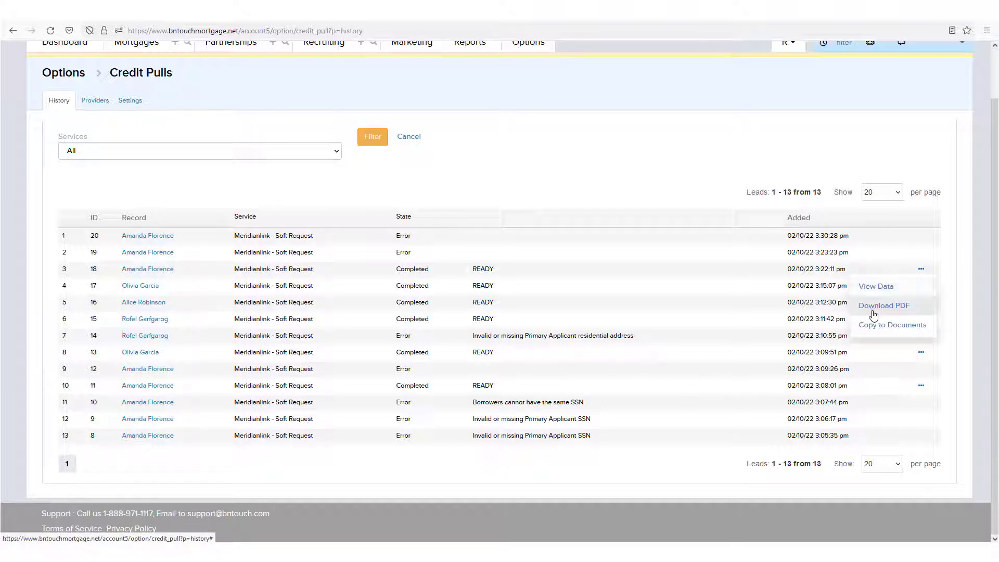
{"action": "left_click", "coordinate": [716, 297]}
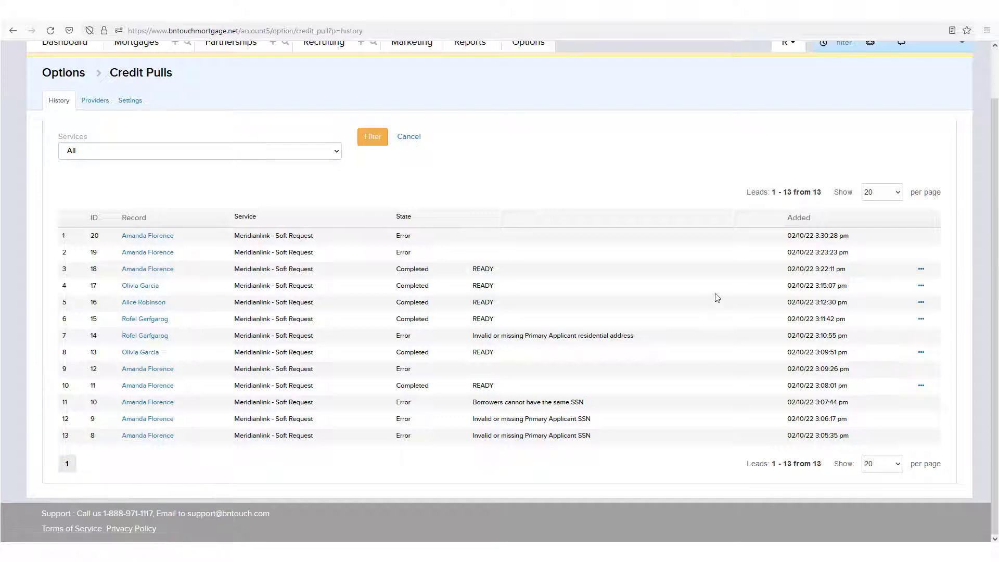
{"action": "scroll", "coordinate": [663, 403], "scroll_direction": "up", "scroll_amount": 2}
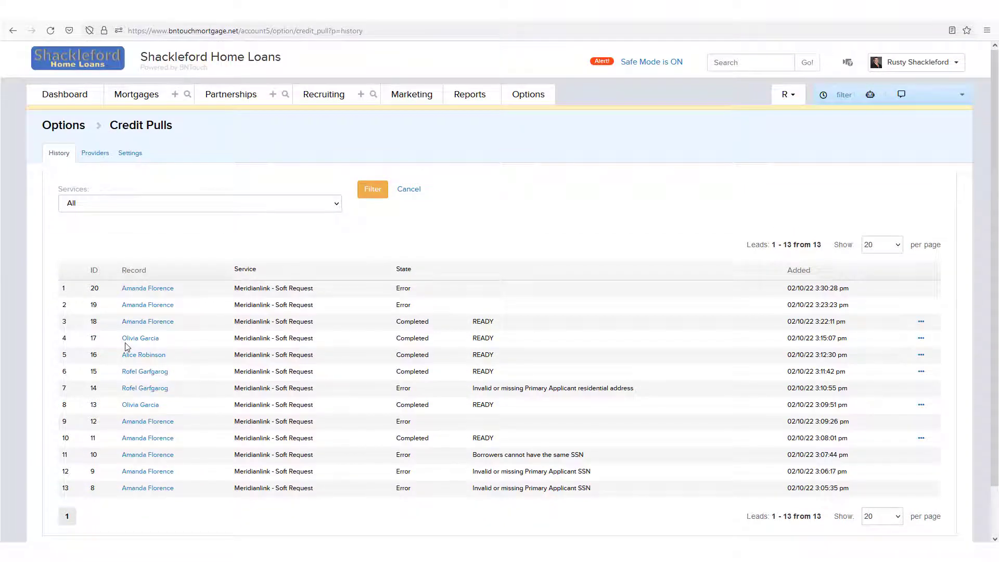
Review the Providers list and run a credit pull for both borrowers with Meridianlink - Soft Request.
{"action": "left_click", "coordinate": [93, 153]}
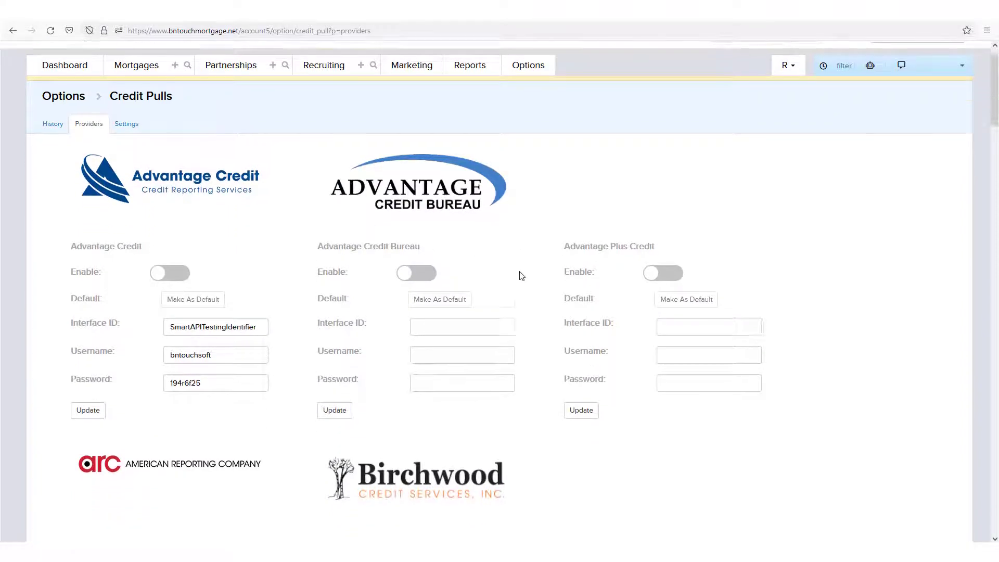
{"action": "scroll", "coordinate": [520, 276], "scroll_direction": "down", "scroll_amount": 8}
{"action": "scroll", "coordinate": [521, 275], "scroll_direction": "down", "scroll_amount": 5}
{"action": "scroll", "coordinate": [521, 276], "scroll_direction": "down", "scroll_amount": 3}
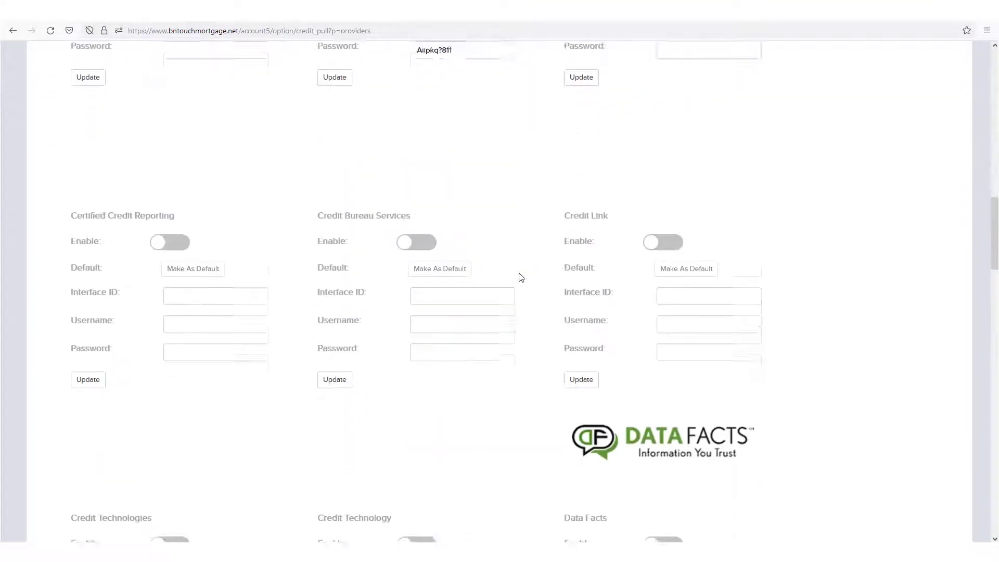
{"action": "scroll", "coordinate": [521, 275], "scroll_direction": "down", "scroll_amount": 5}
{"action": "scroll", "coordinate": [521, 275], "scroll_direction": "down", "scroll_amount": 5}
{"action": "scroll", "coordinate": [521, 276], "scroll_direction": "down", "scroll_amount": 5}
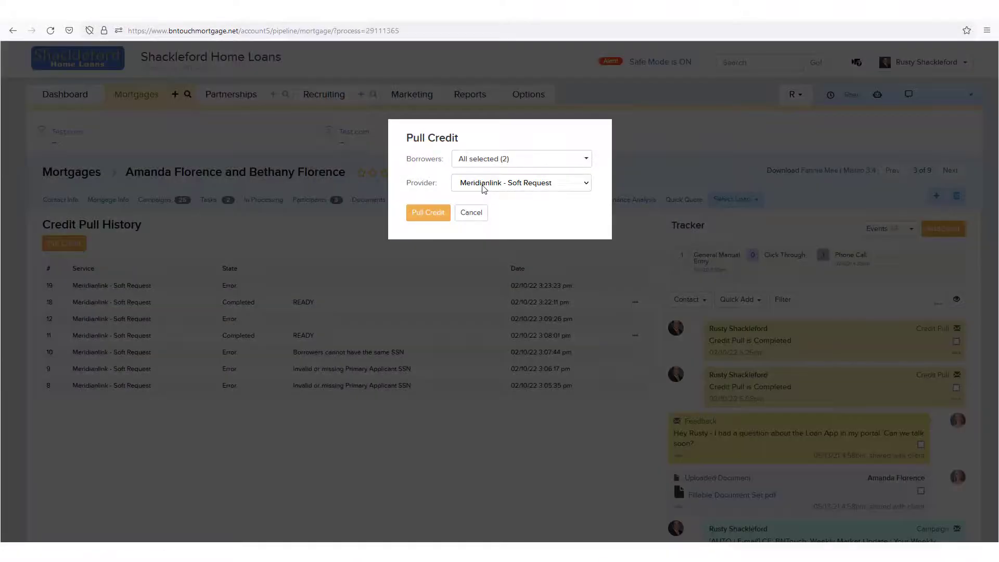
{"action": "left_click", "coordinate": [491, 183]}
{"action": "left_click", "coordinate": [498, 202]}
{"action": "left_click", "coordinate": [419, 217]}
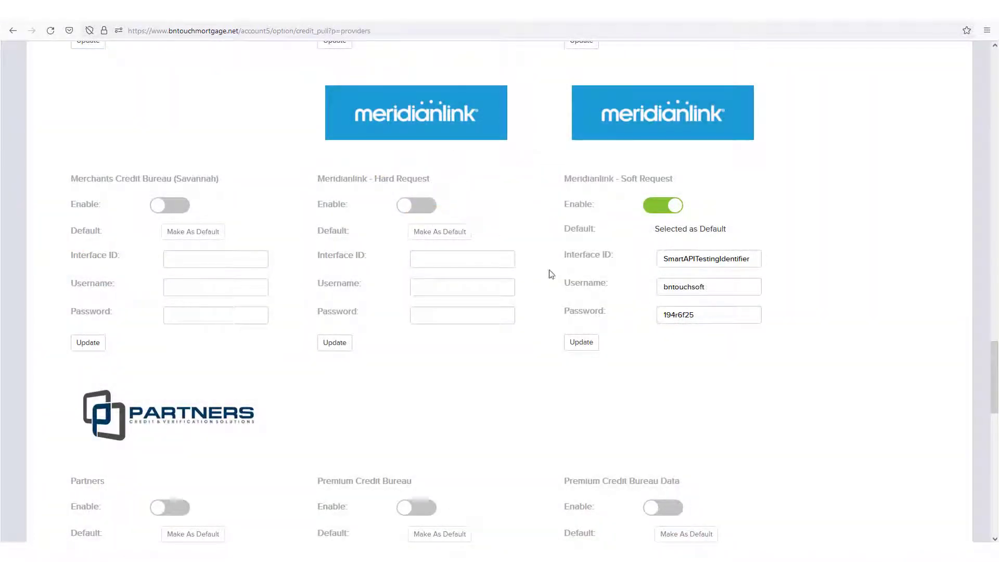
{"action": "left_click", "coordinate": [439, 232]}
{"action": "scroll", "coordinate": [734, 326], "scroll_direction": "down", "scroll_amount": 3}
{"action": "scroll", "coordinate": [735, 326], "scroll_direction": "down", "scroll_amount": 3}
{"action": "scroll", "coordinate": [734, 326], "scroll_direction": "down", "scroll_amount": 3}
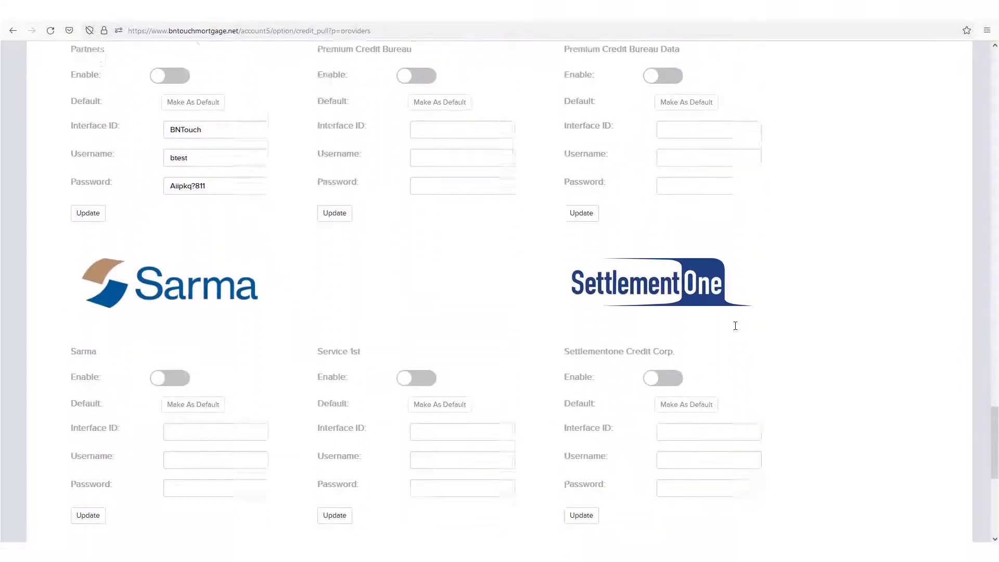
{"action": "scroll", "coordinate": [730, 327], "scroll_direction": "down", "scroll_amount": 3}
{"action": "scroll", "coordinate": [728, 330], "scroll_direction": "down", "scroll_amount": 3}
{"action": "scroll", "coordinate": [719, 336], "scroll_direction": "down", "scroll_amount": 3}
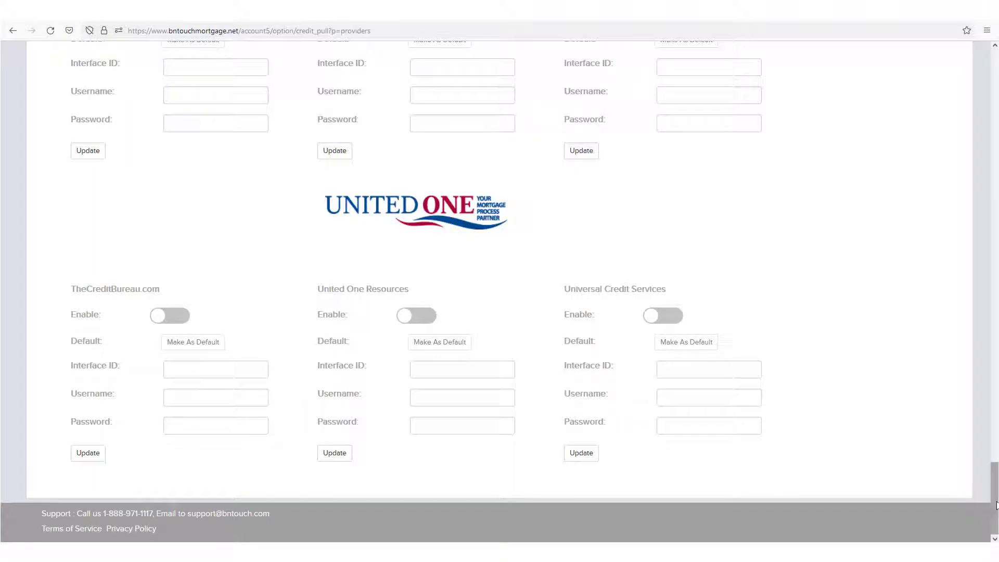
{"action": "left_click_drag", "start_coordinate": [994, 499], "coordinate": [955, 60]}
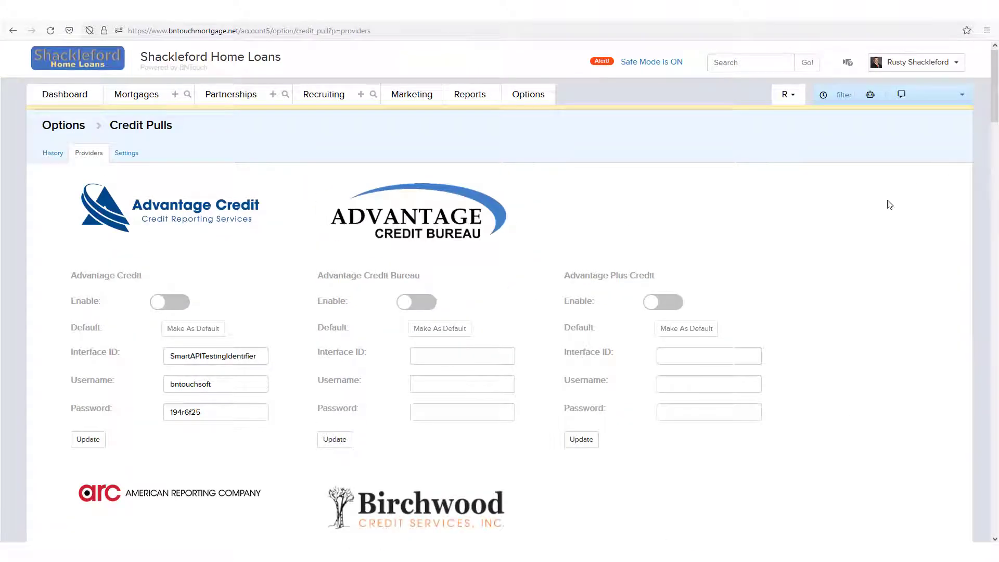
Enable CRM user email notification with PDF attached and borrower SMS notification for successful pulls.
{"action": "left_click", "coordinate": [126, 152]}
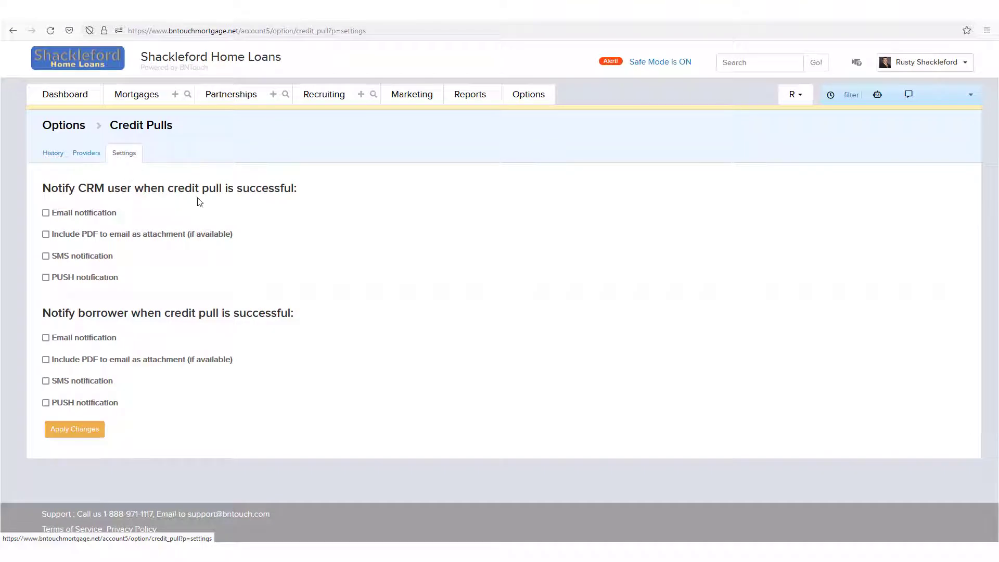
{"action": "left_click", "coordinate": [47, 213]}
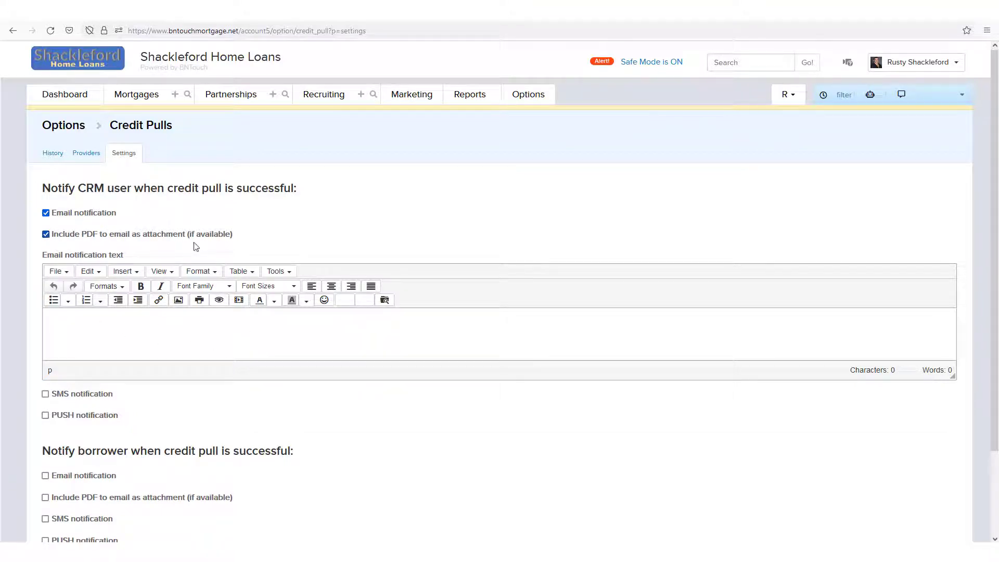
{"action": "scroll", "coordinate": [283, 247], "scroll_direction": "down", "scroll_amount": 3}
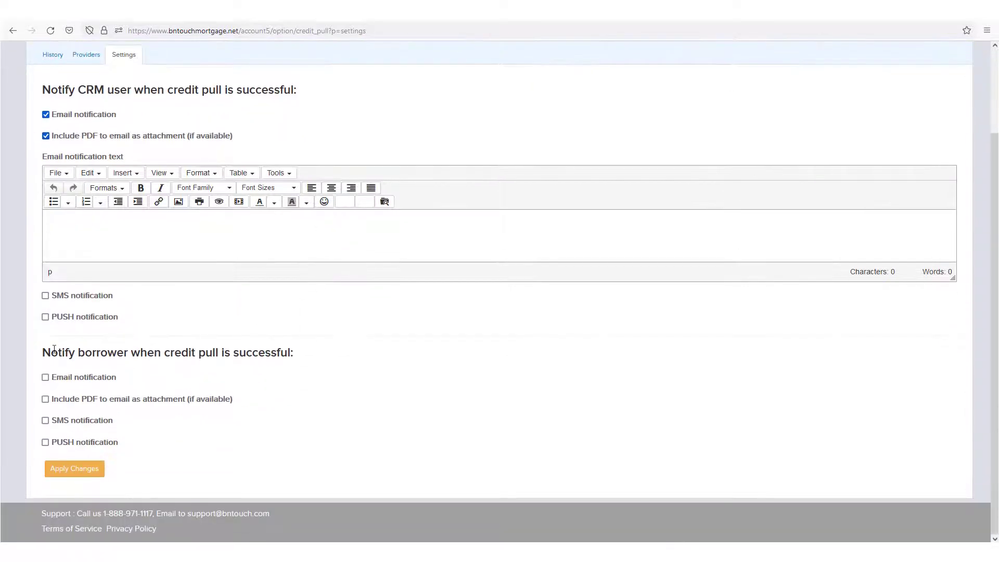
{"action": "left_click", "coordinate": [45, 420]}
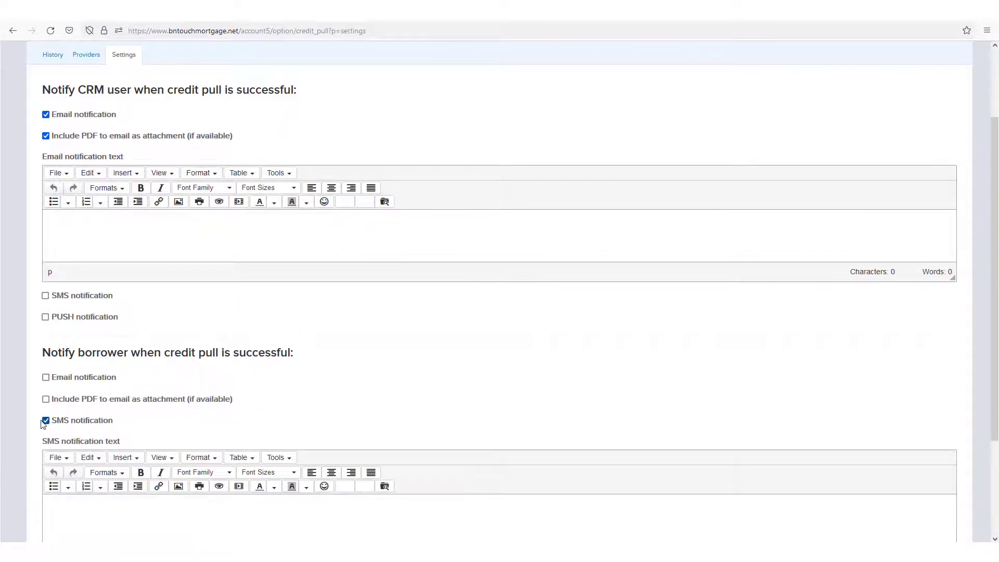